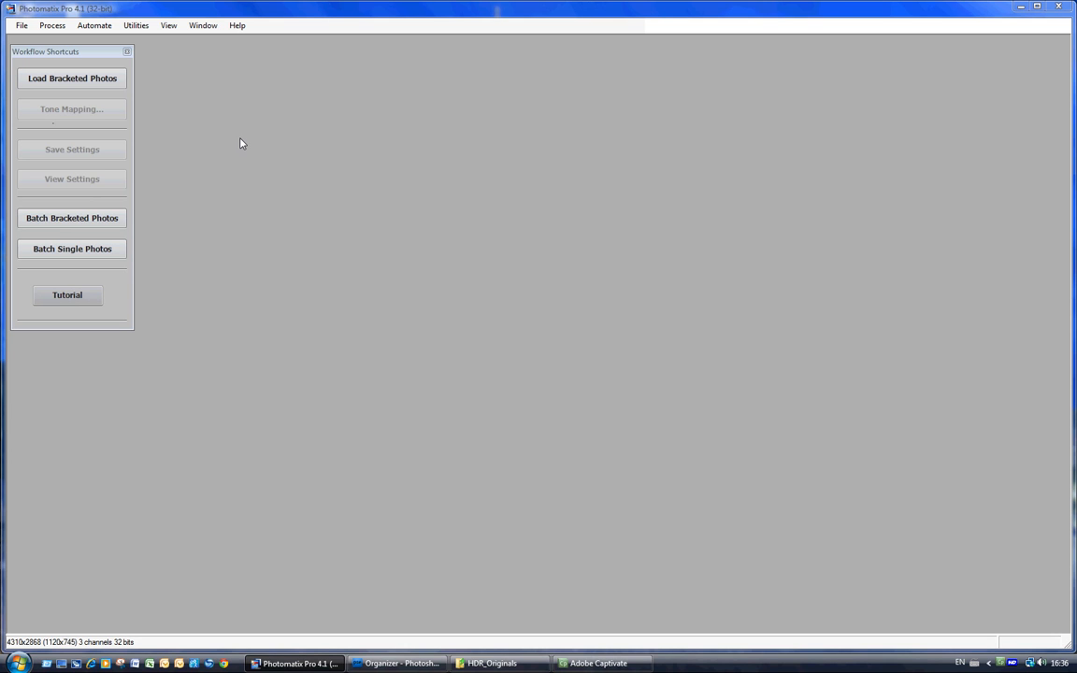
# Open the image DSC_9005_6_7.hdr from the HDR_Originals folder
pyautogui.click(22, 29)
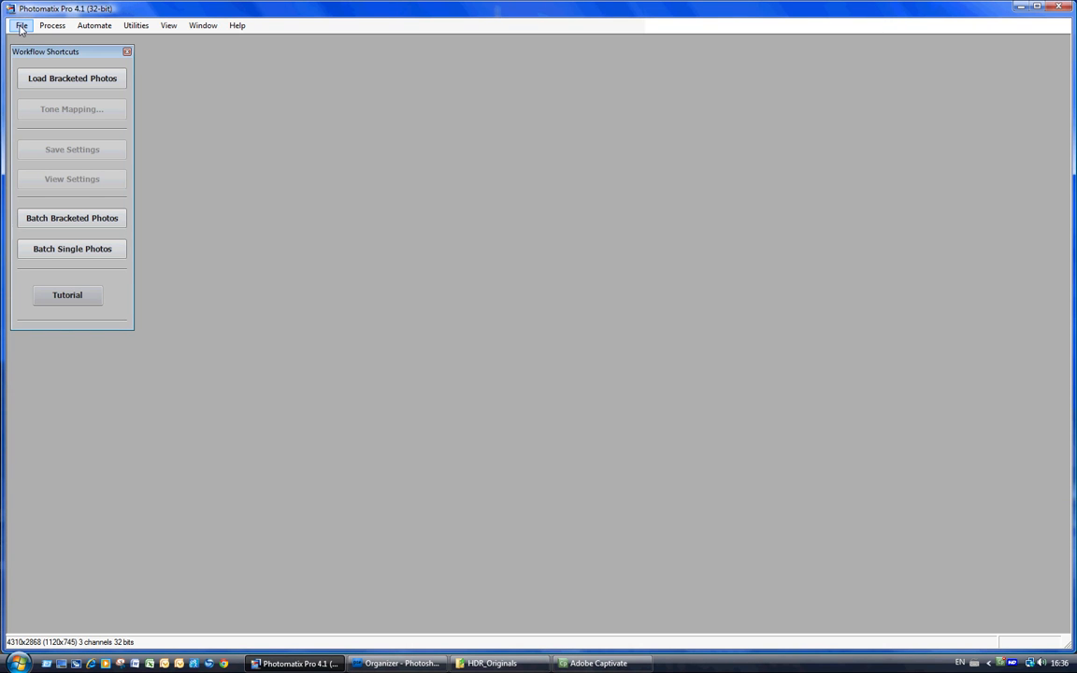
pyautogui.click(23, 29)
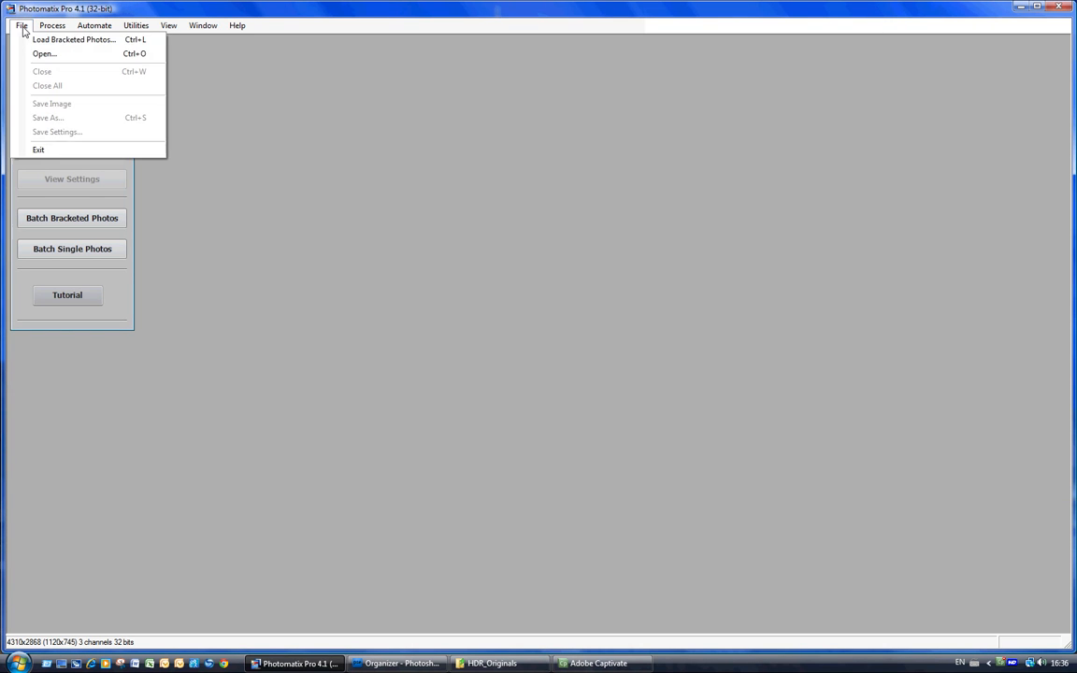
pyautogui.click(37, 53)
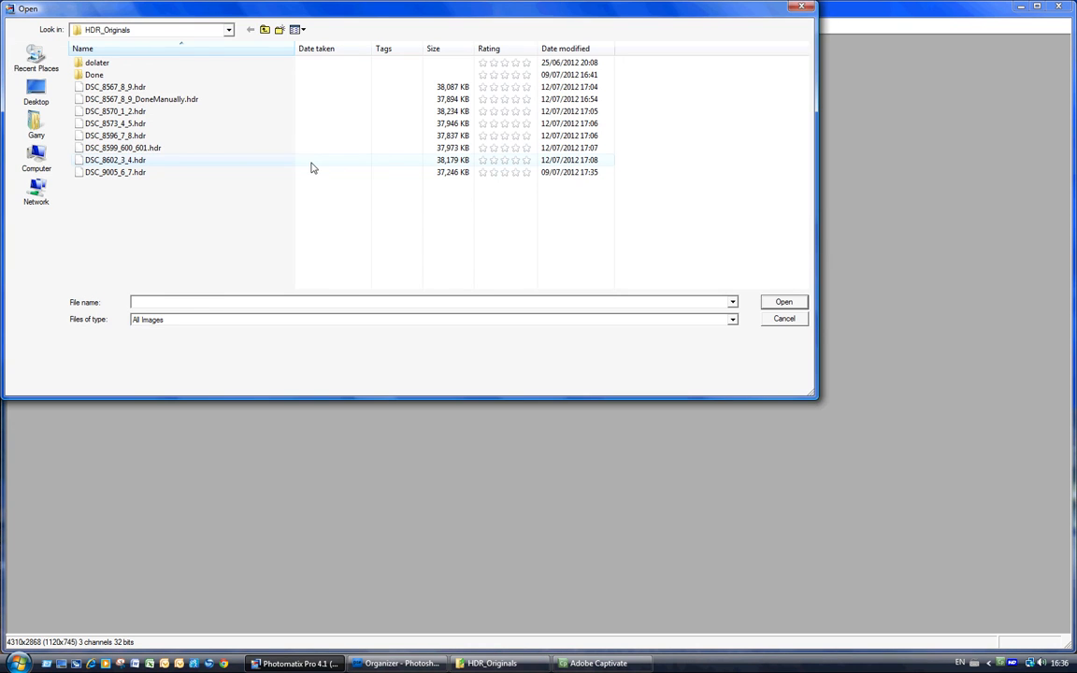
pyautogui.moveTo(155, 14); pyautogui.dragTo(334, 107)
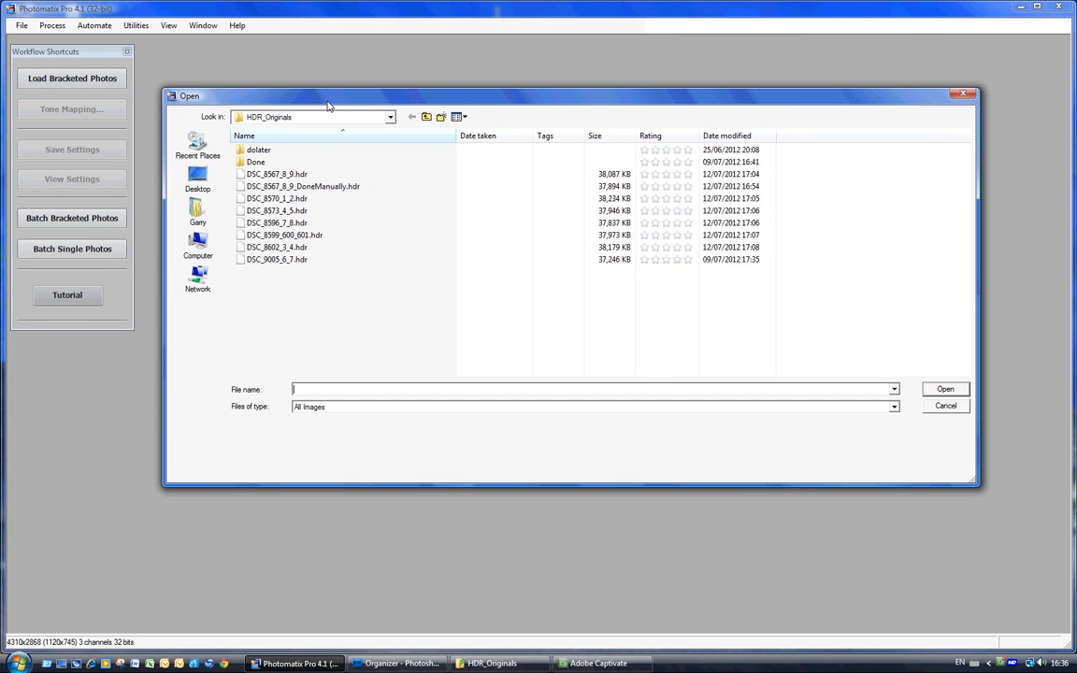
pyautogui.click(289, 263)
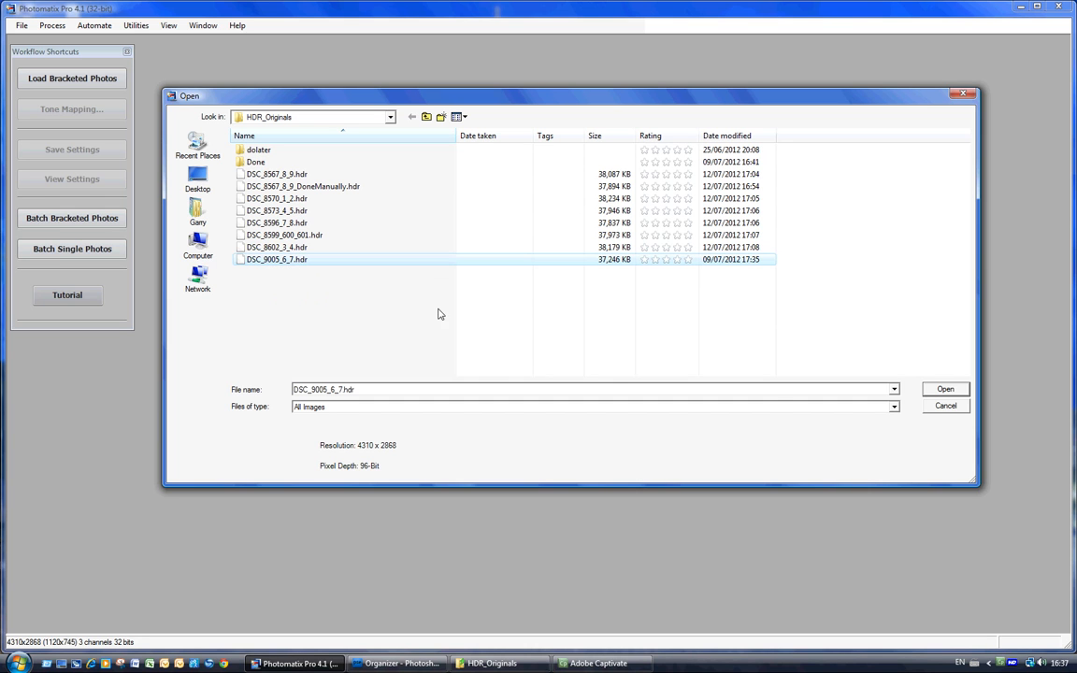
pyautogui.click(927, 392)
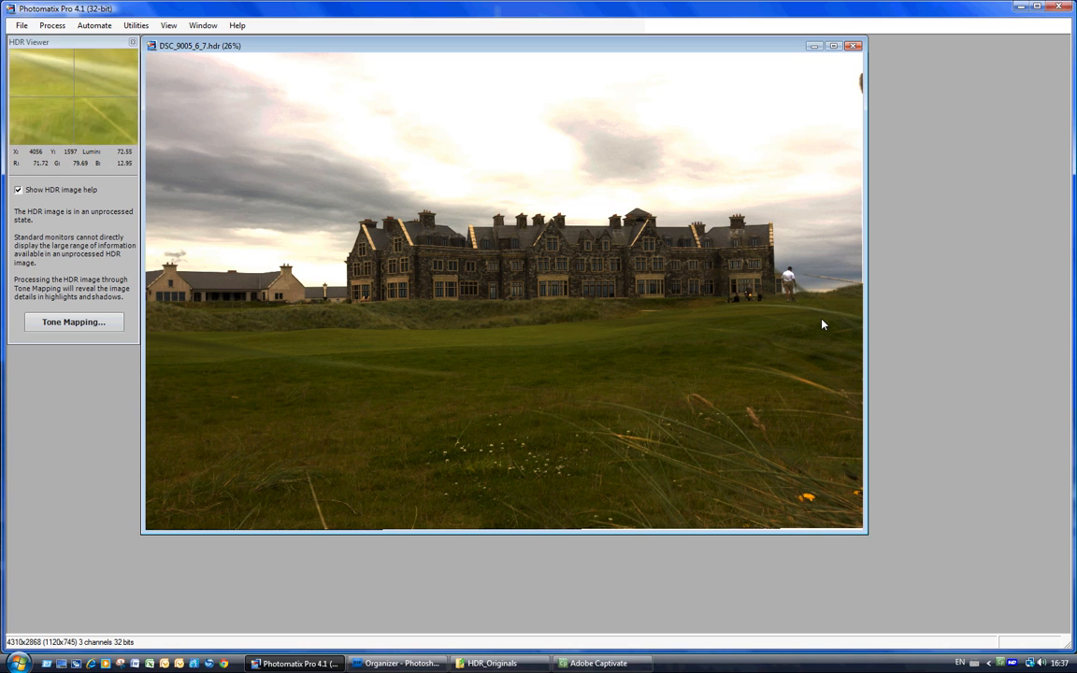
# Examine the building and the golfers on the grass at higher magnification, and return to the full image view
pyautogui.click(170, 26)
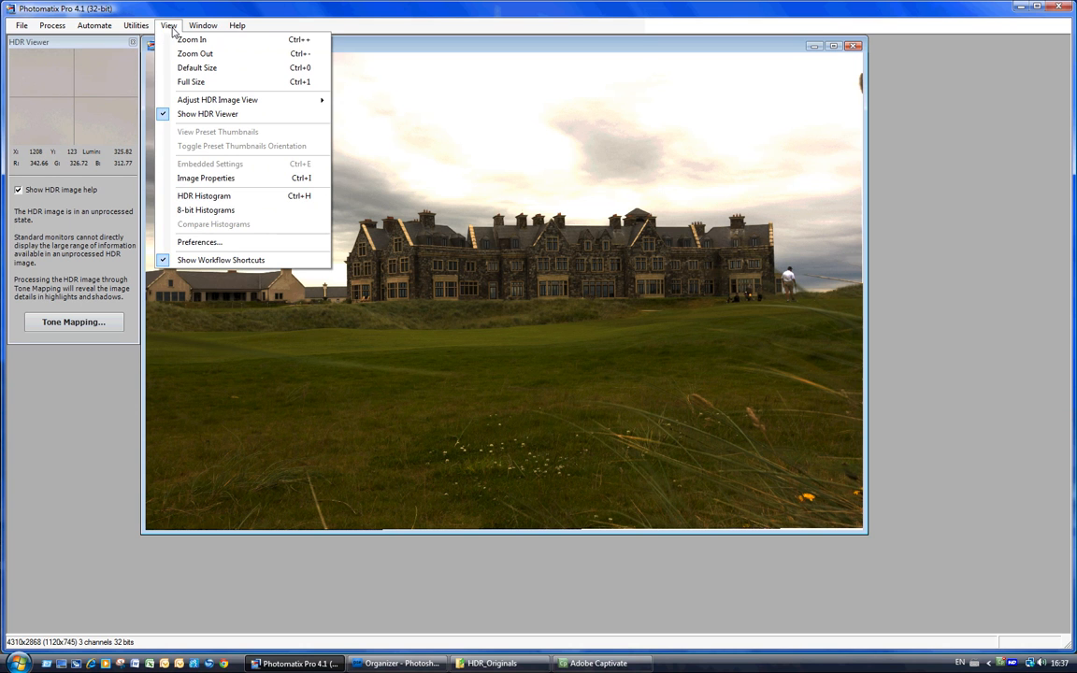
pyautogui.click(189, 40)
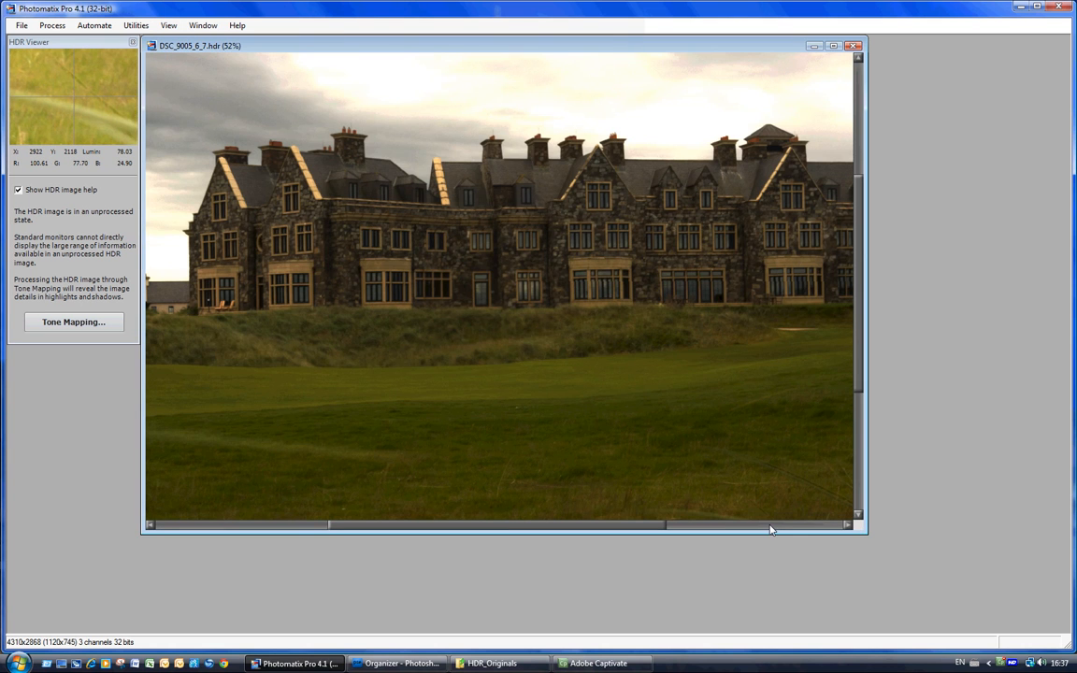
pyautogui.click(771, 526)
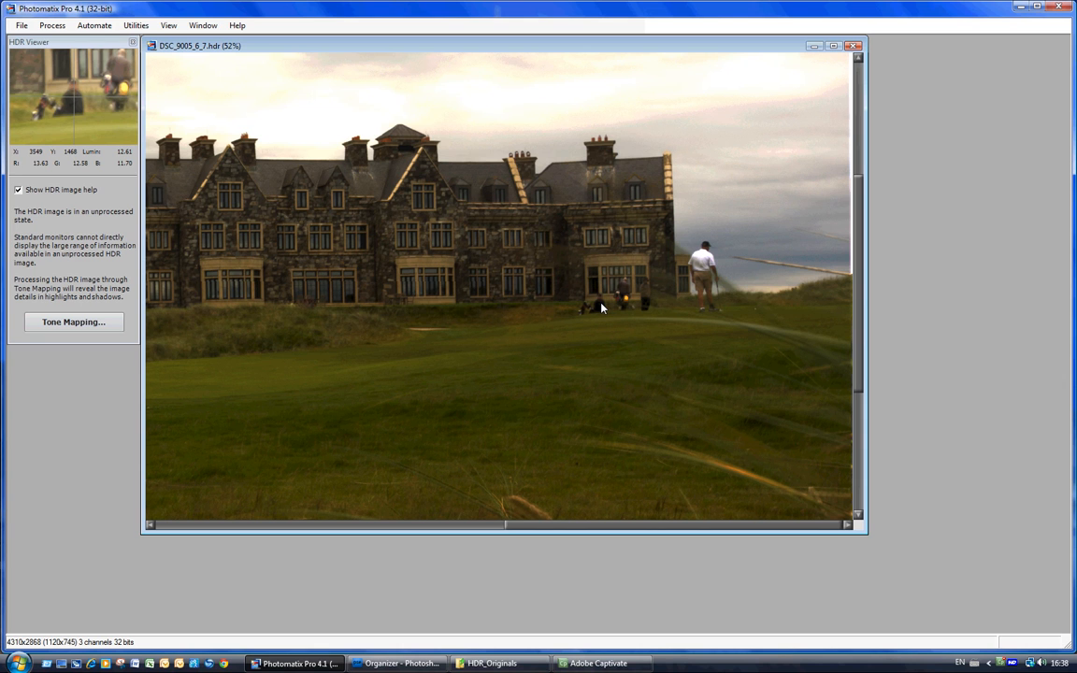
pyautogui.click(168, 25)
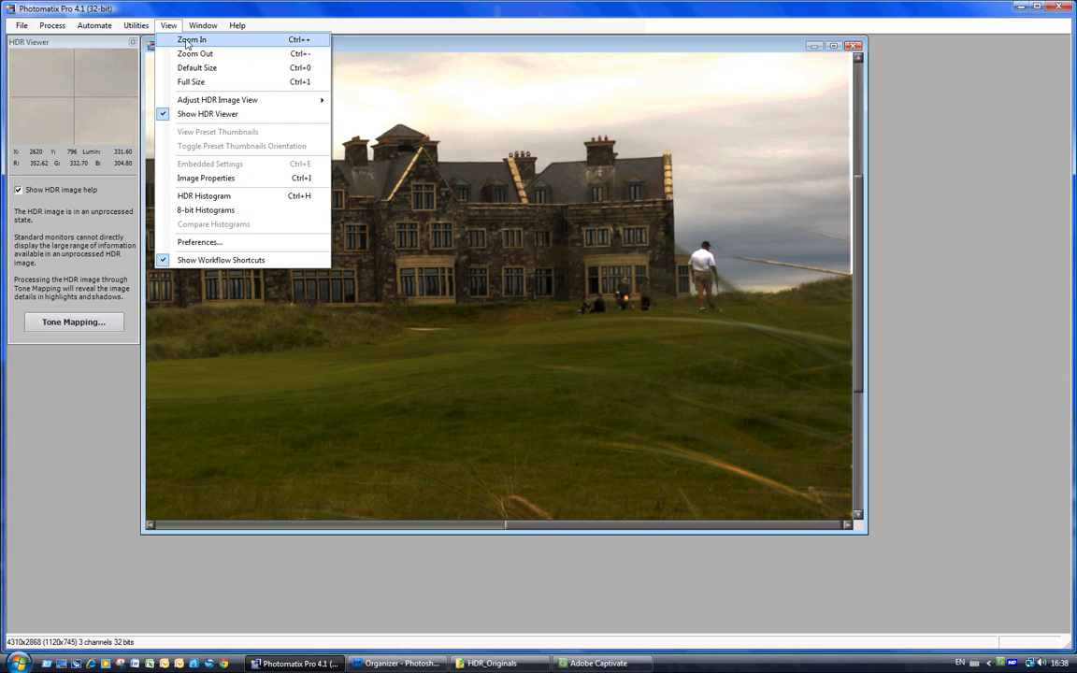
pyautogui.click(186, 40)
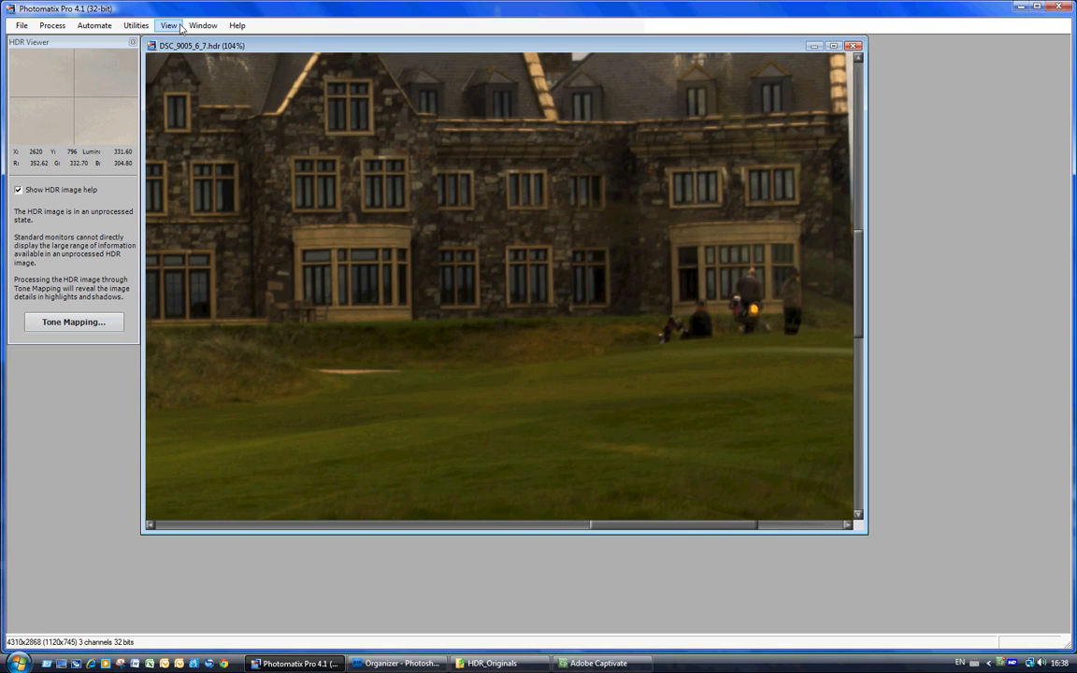
pyautogui.click(170, 25)
pyautogui.click(174, 53)
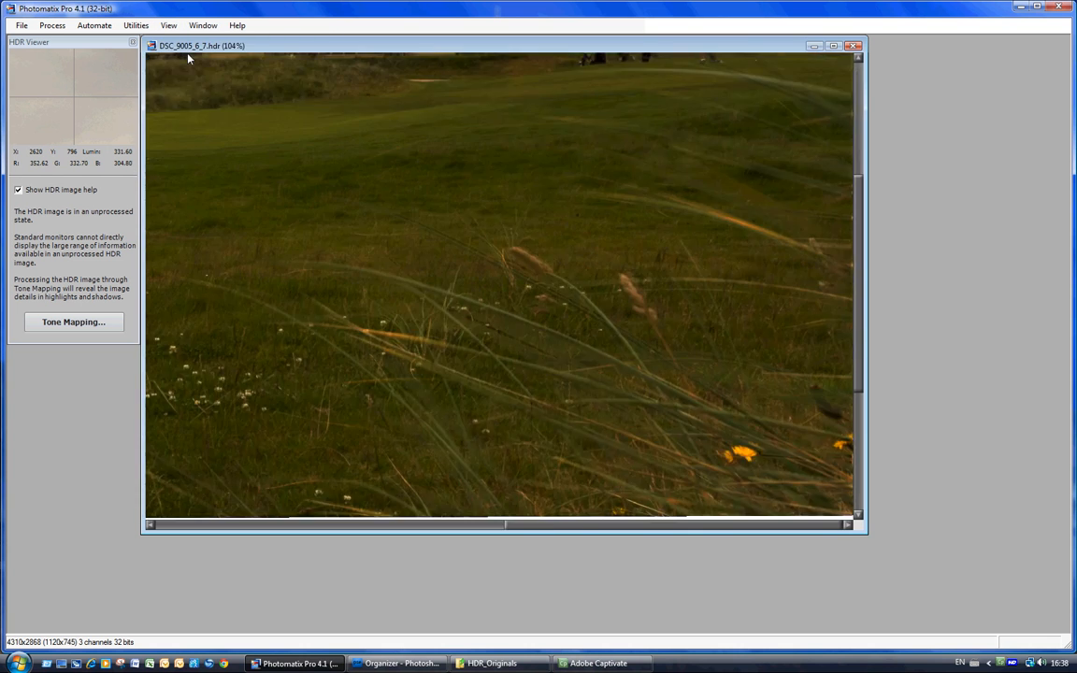
pyautogui.click(174, 28)
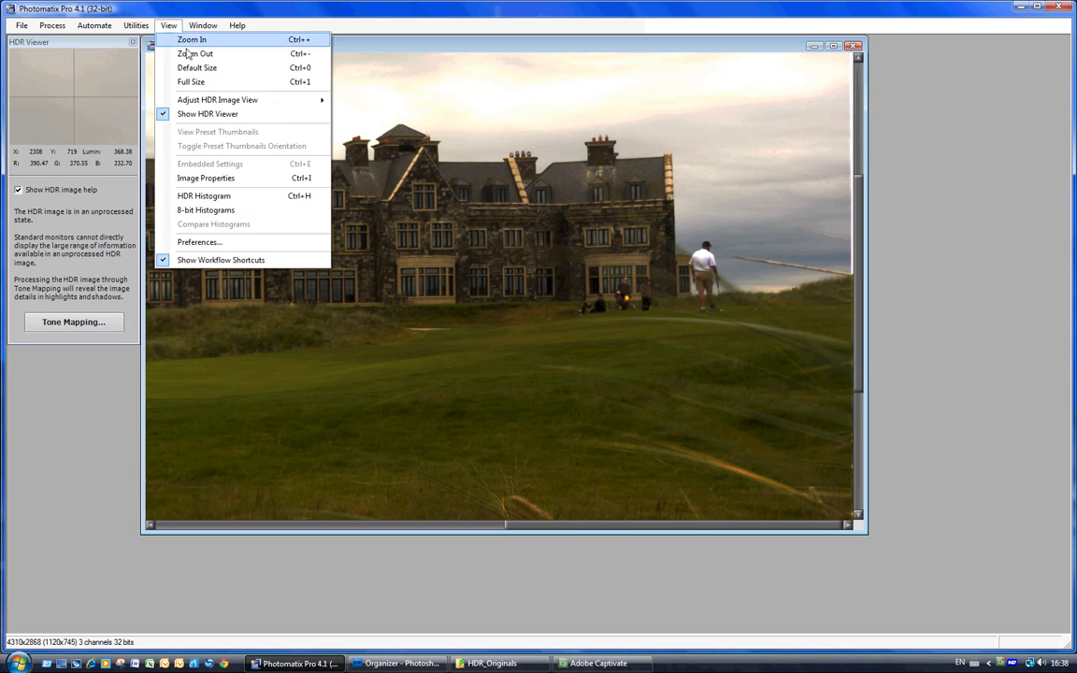
pyautogui.click(189, 56)
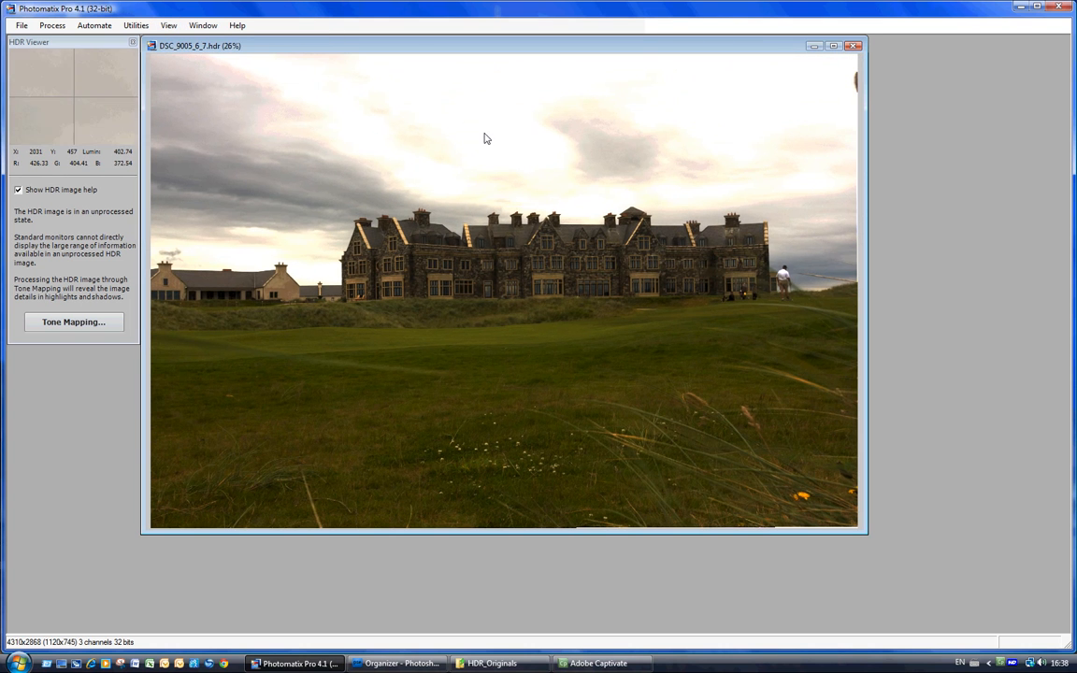
pyautogui.moveTo(342, 45); pyautogui.dragTo(363, 43)
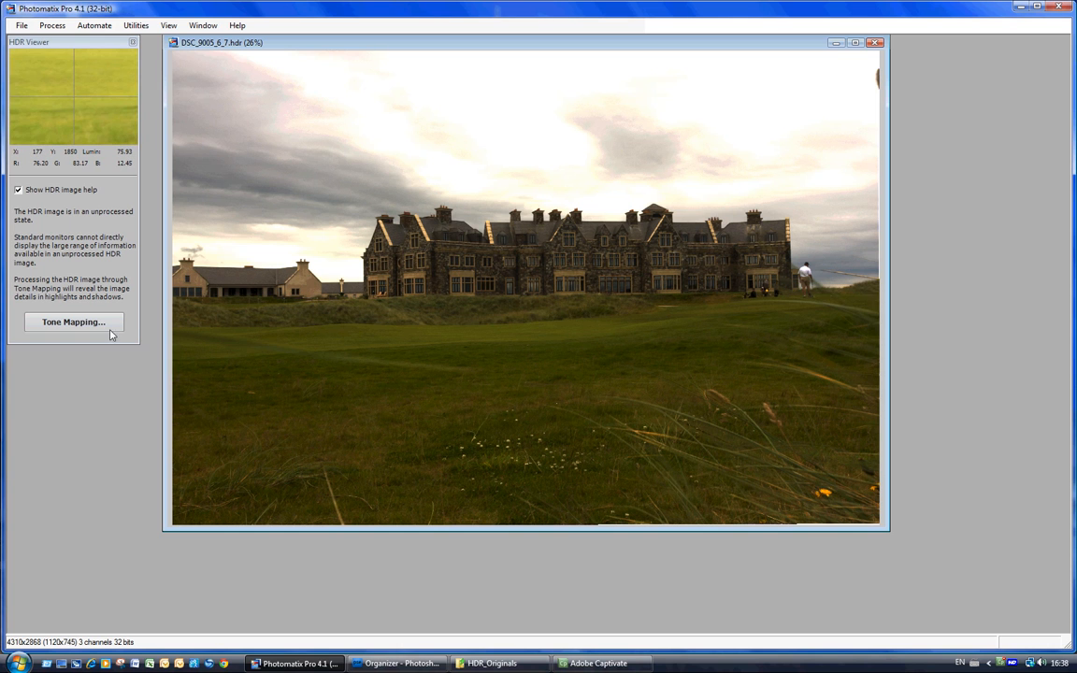
# Start tone mapping the HDR image using the Details Enhancer method
pyautogui.click(99, 323)
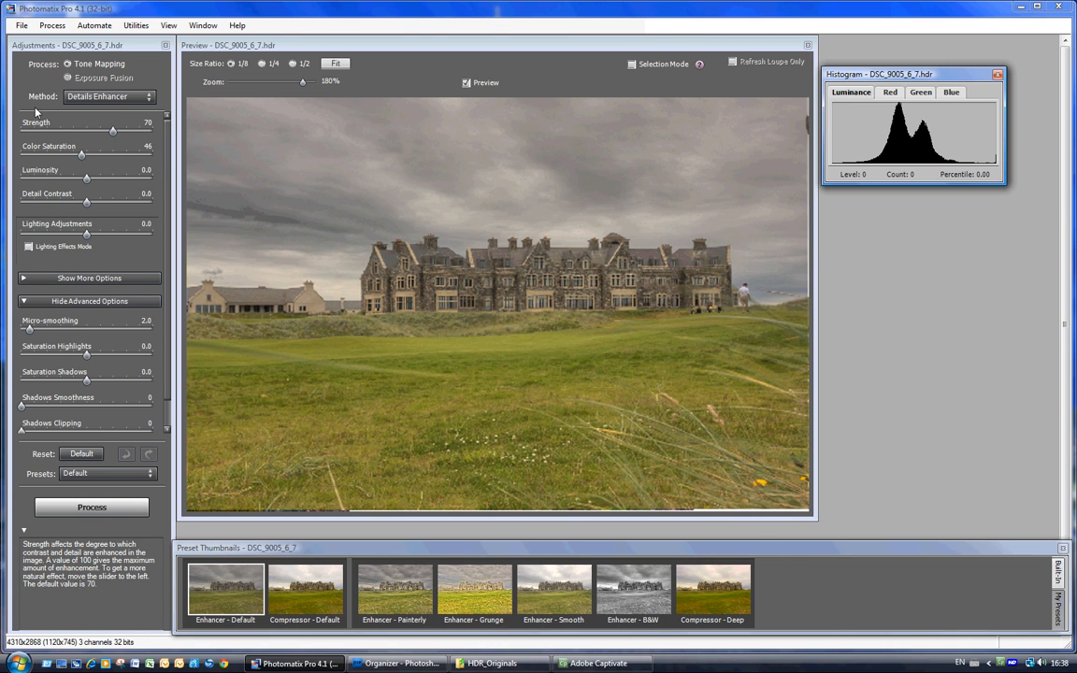
pyautogui.click(145, 97)
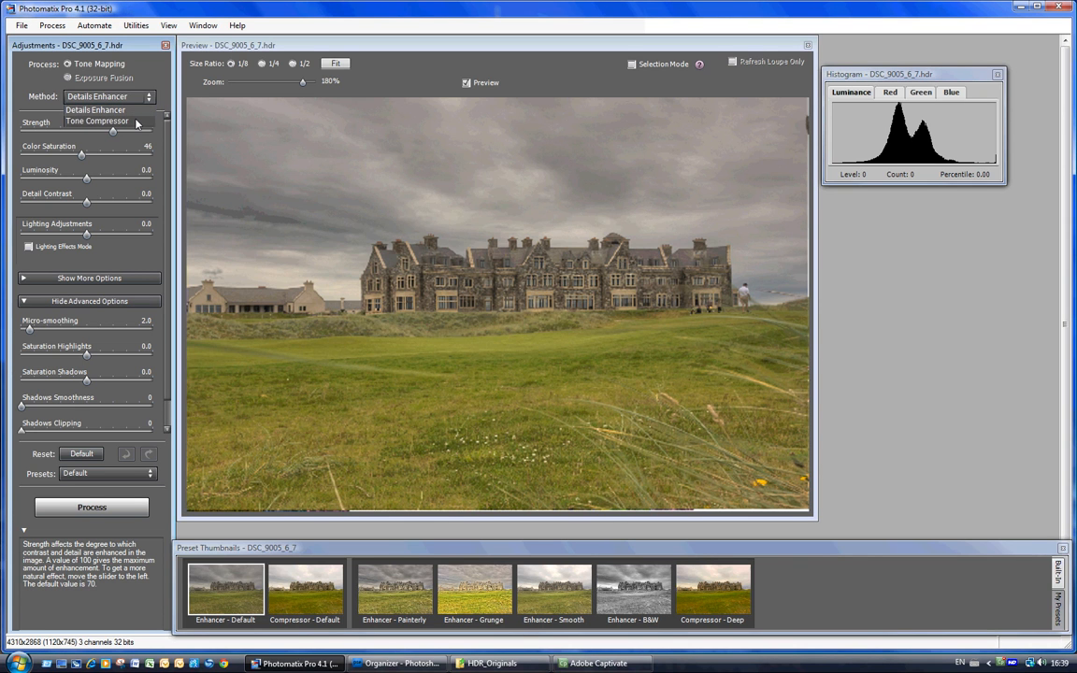
pyautogui.click(136, 110)
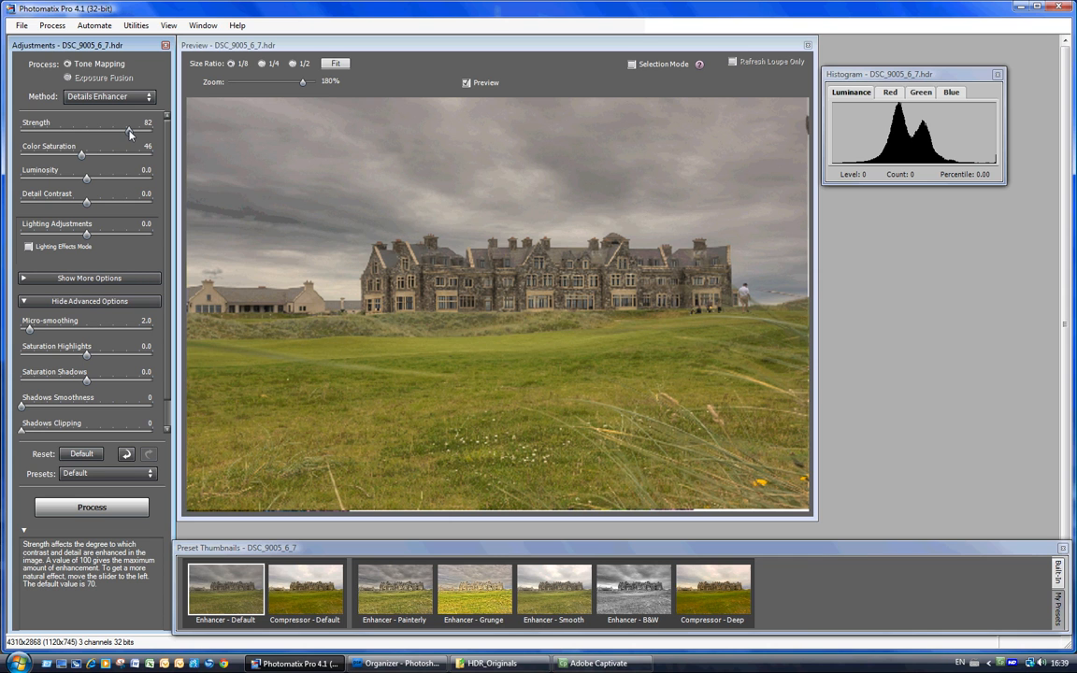
# Set the tone mapping Strength to 82 and Color Saturation to 59
pyautogui.moveTo(130, 134); pyautogui.dragTo(128, 130)
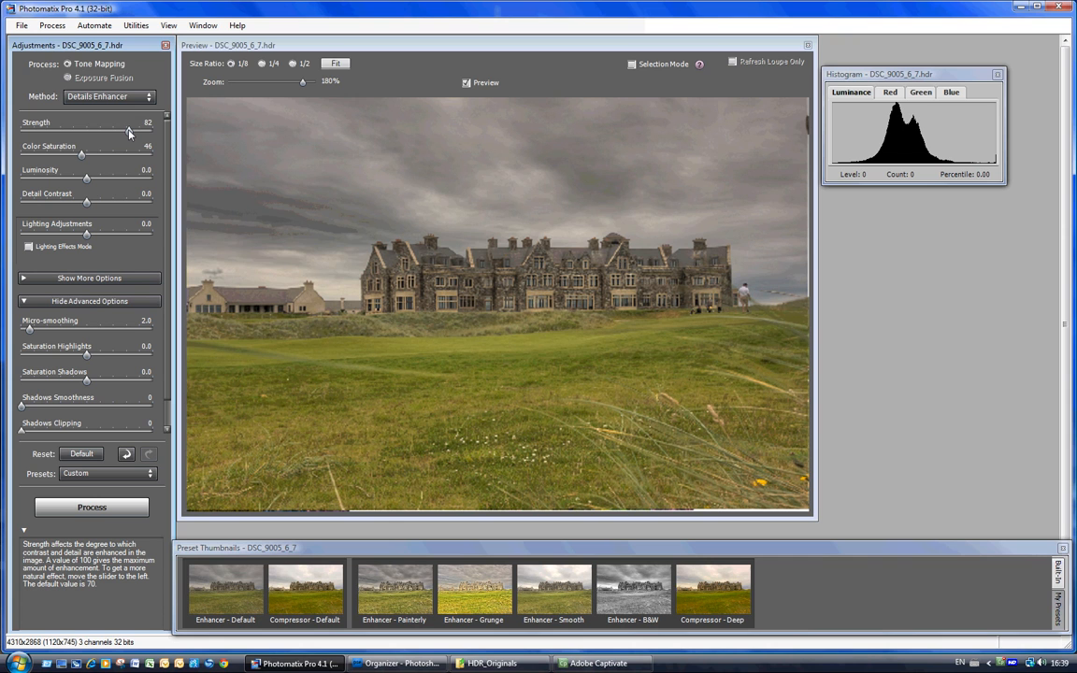
pyautogui.moveTo(82, 154); pyautogui.dragTo(115, 153)
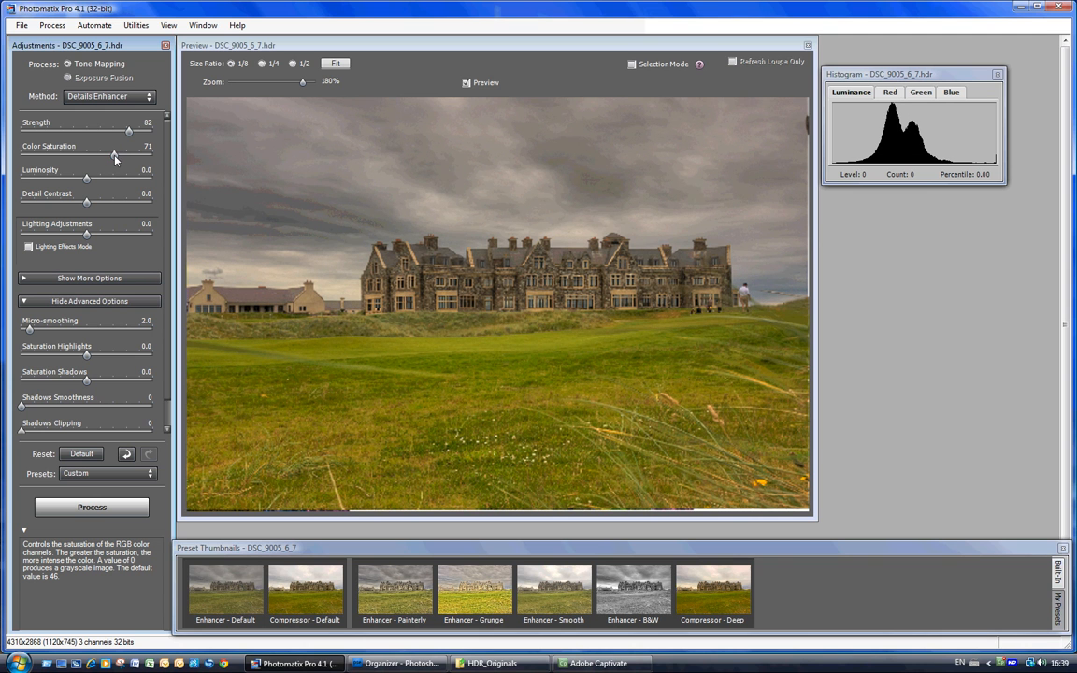
pyautogui.moveTo(115, 159); pyautogui.dragTo(97, 155)
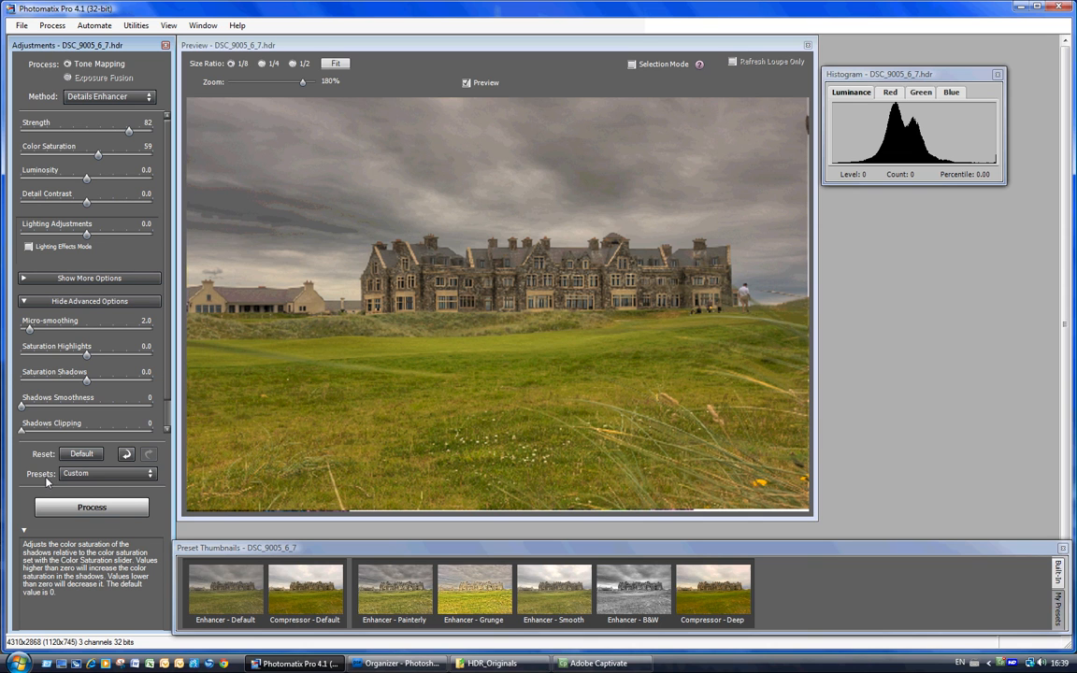
# Try the built-in presets Smooth Skies, Painterly and Grunge in turn on the image
pyautogui.click(151, 475)
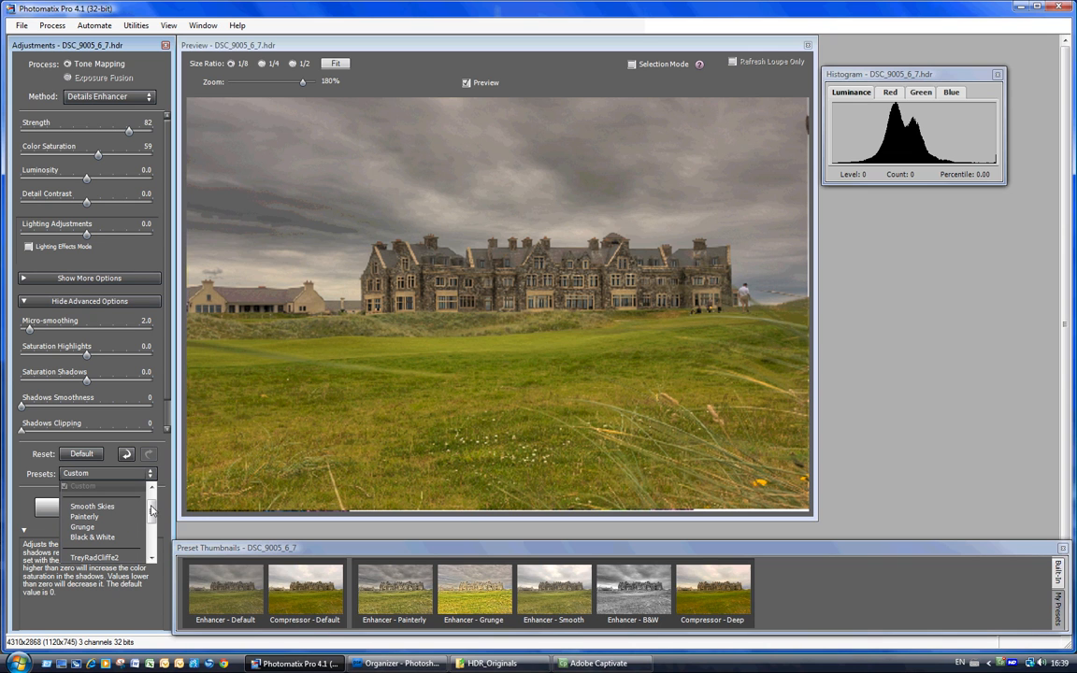
pyautogui.click(90, 507)
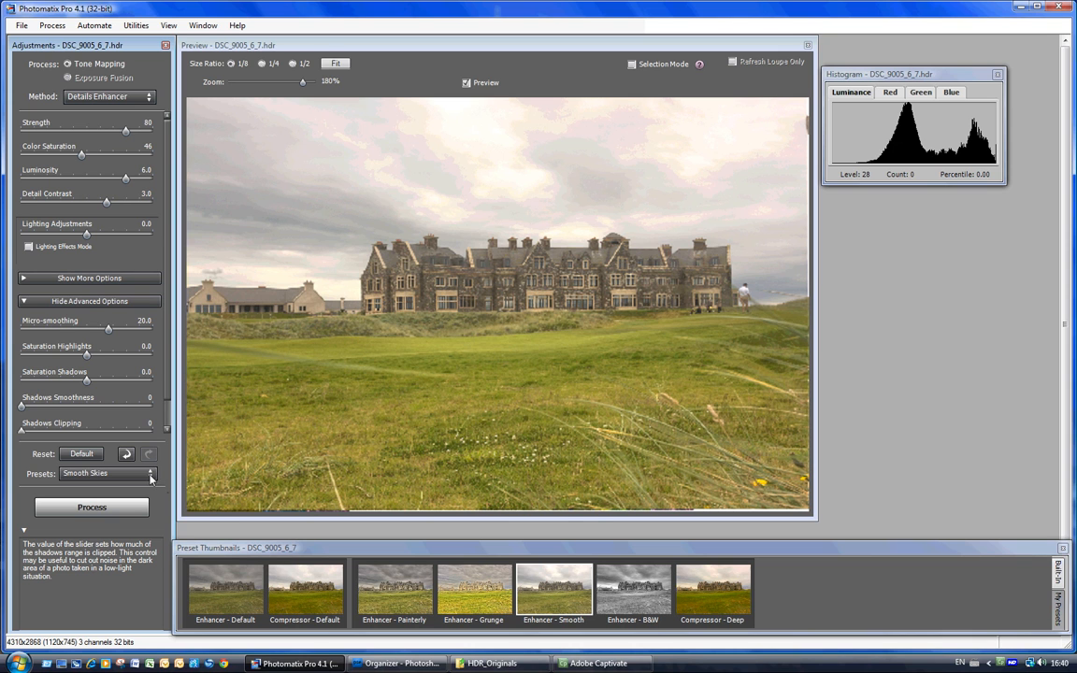
pyautogui.click(151, 477)
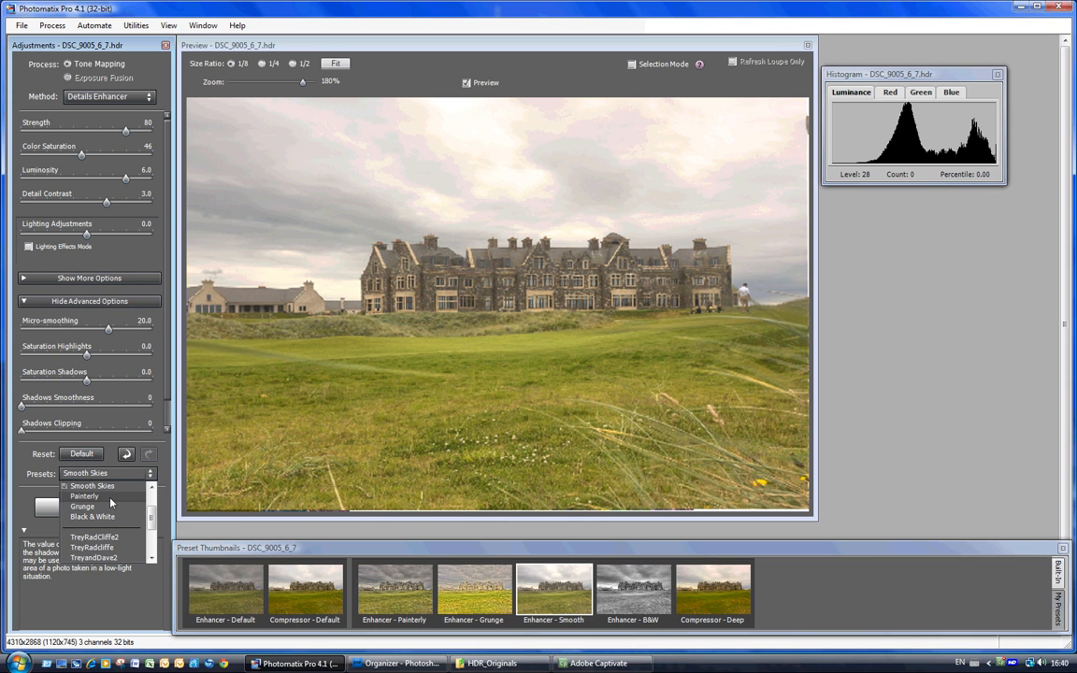
pyautogui.click(109, 498)
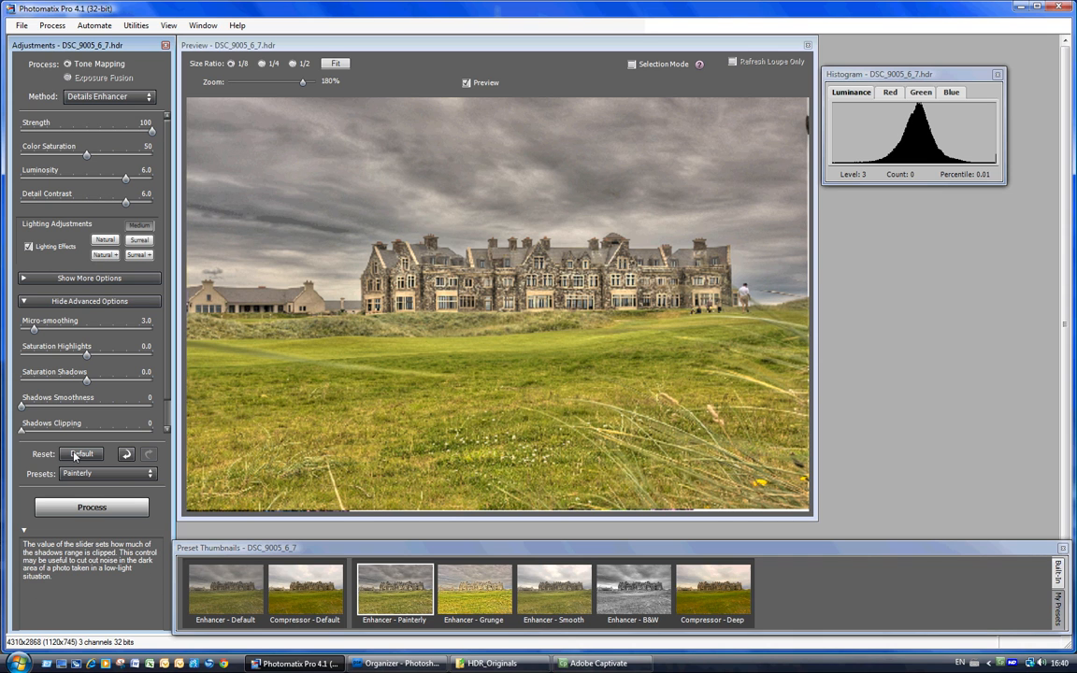
pyautogui.click(150, 477)
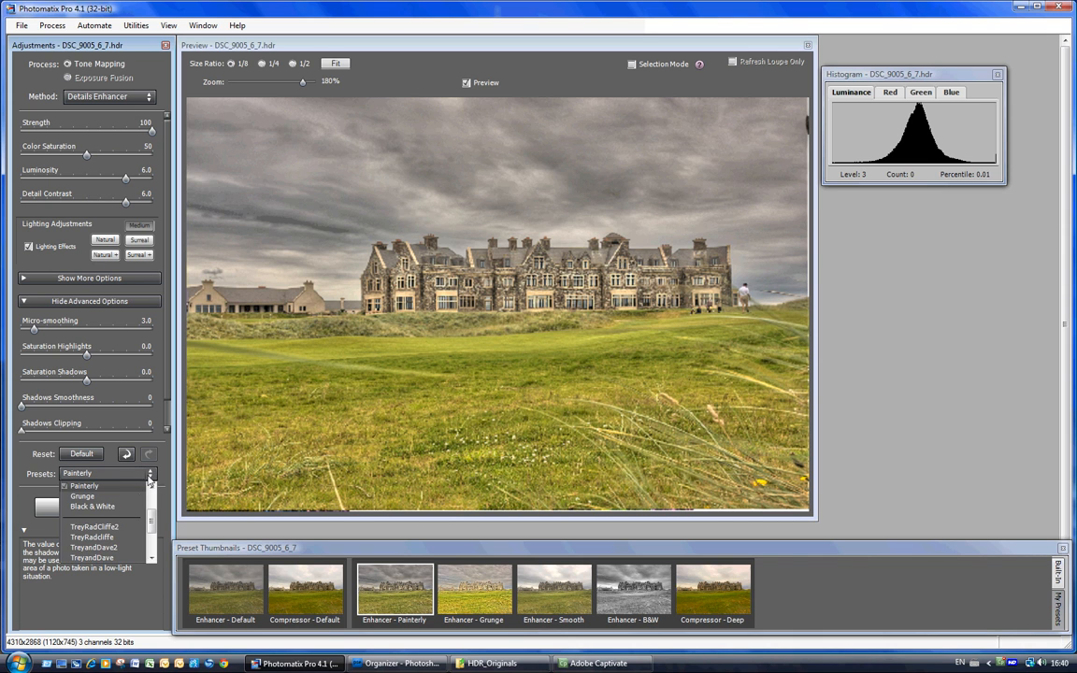
pyautogui.click(94, 497)
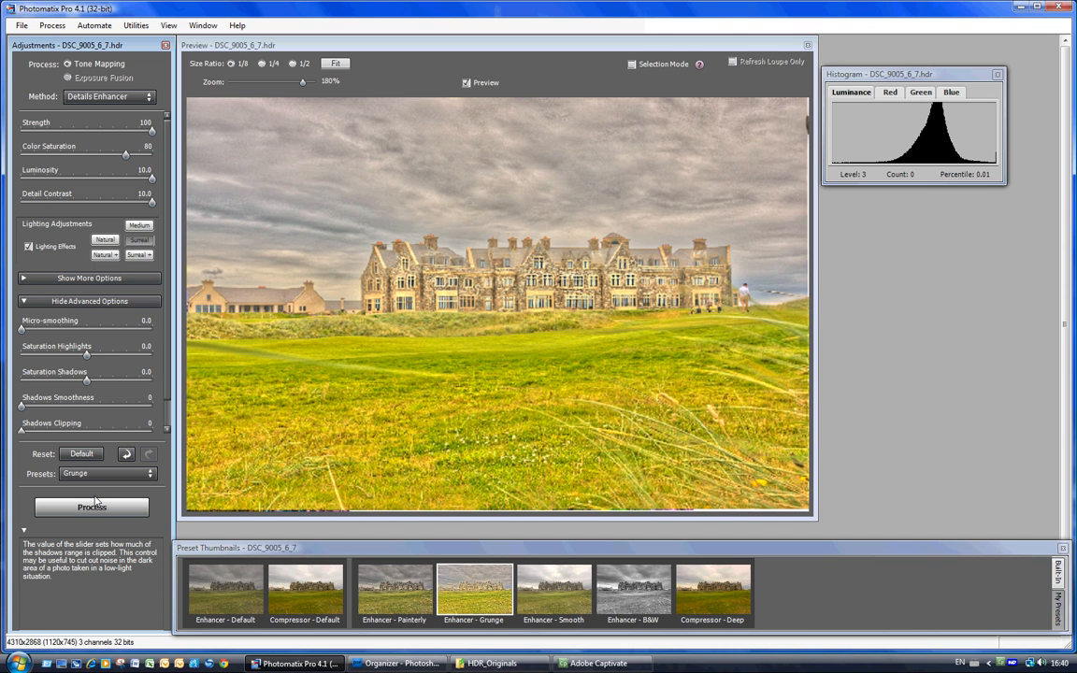
# Apply the saved TreyRadcliffe preset to the image
pyautogui.click(151, 474)
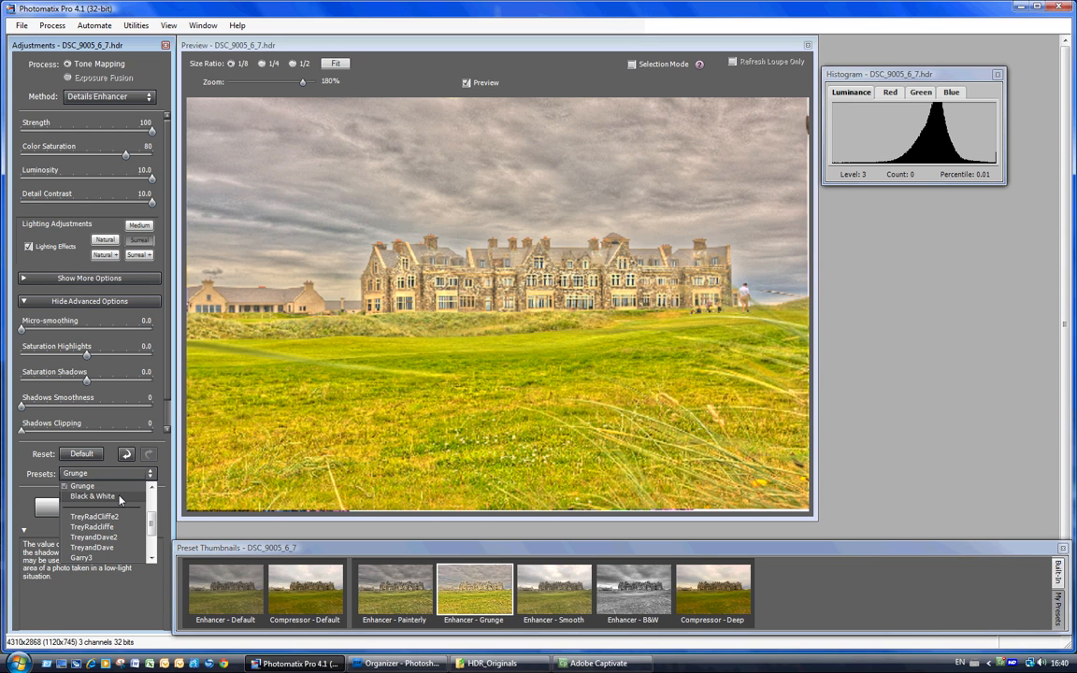
pyautogui.moveTo(151, 517); pyautogui.dragTo(151, 532)
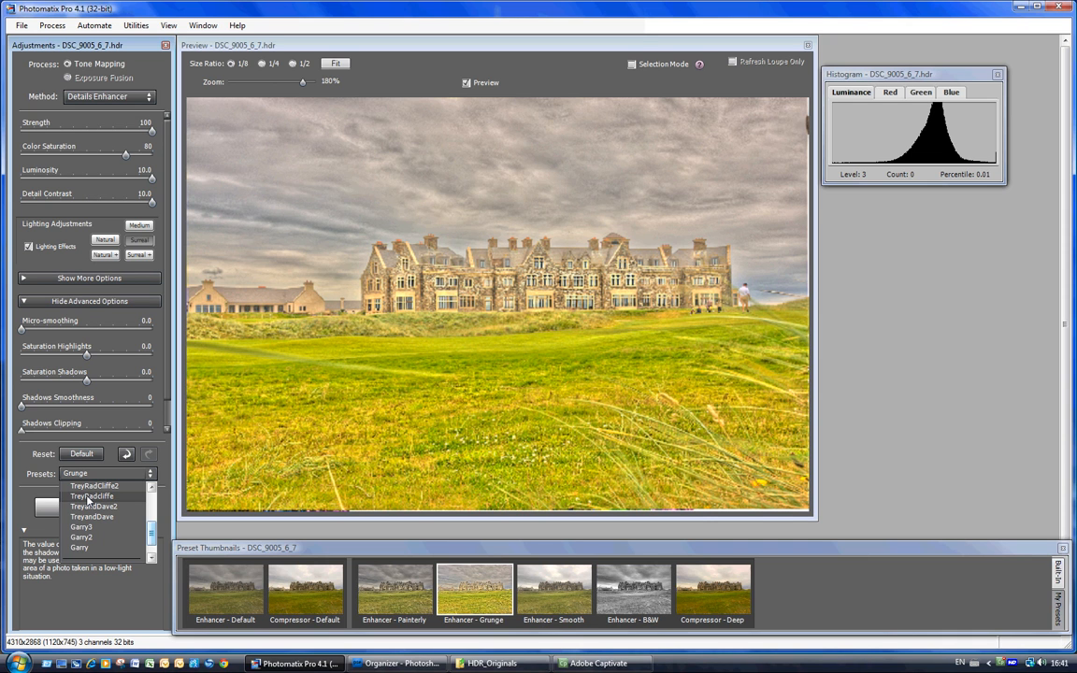
pyautogui.click(87, 496)
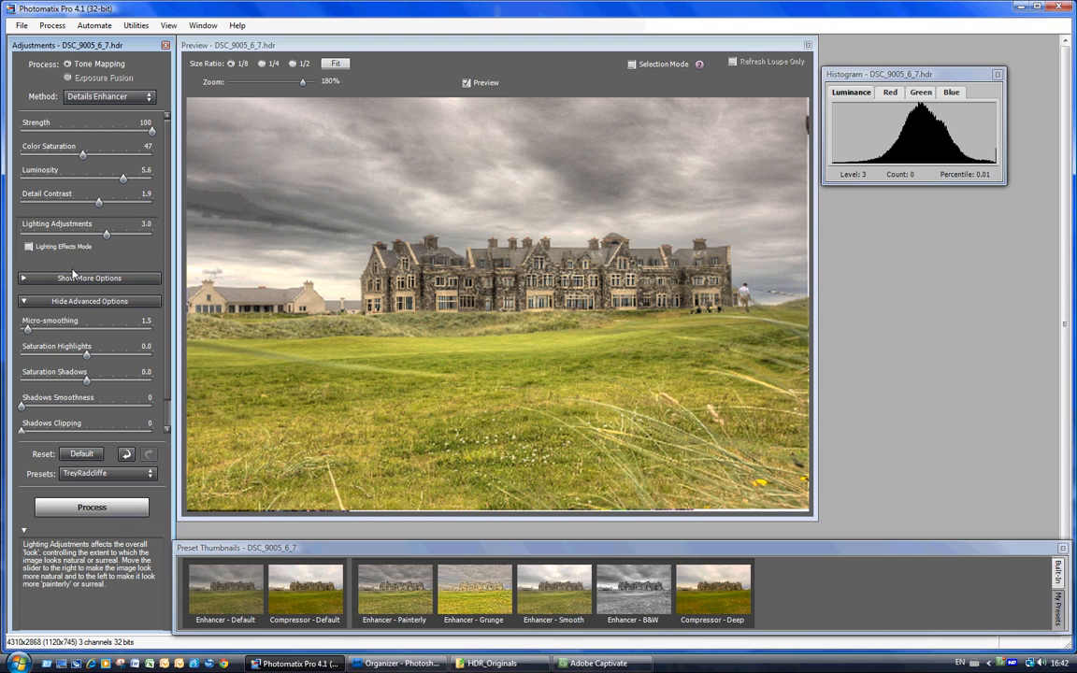
# Expand the additional tone mapping options and review the settings from Smooth Highlights through Shadows Clipping
pyautogui.click(23, 279)
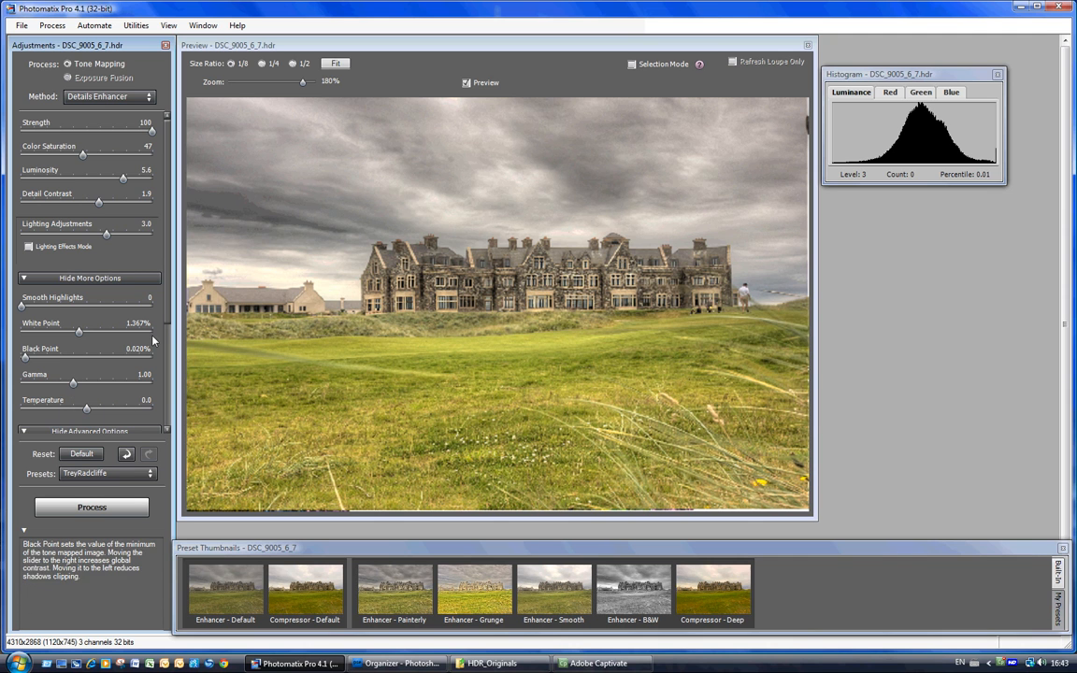
pyautogui.scroll(-2, 145, 289)
pyautogui.moveTo(162, 352); pyautogui.dragTo(167, 418)
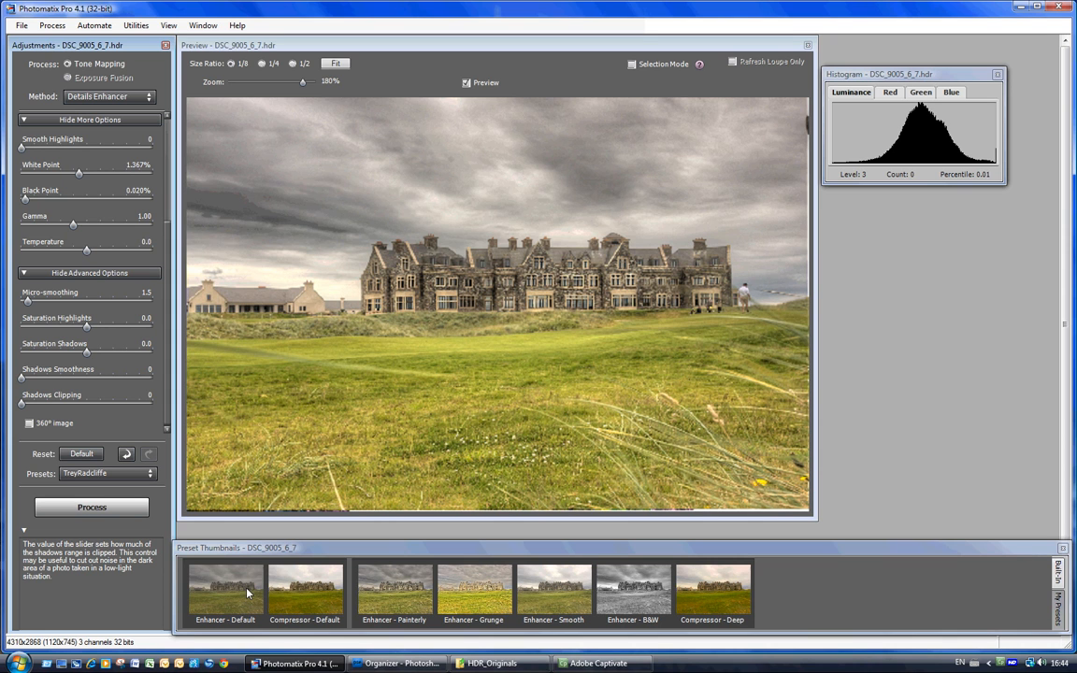
# Try the author's own saved presets on the image: the last one in the list, and the one numbered 3
pyautogui.click(150, 475)
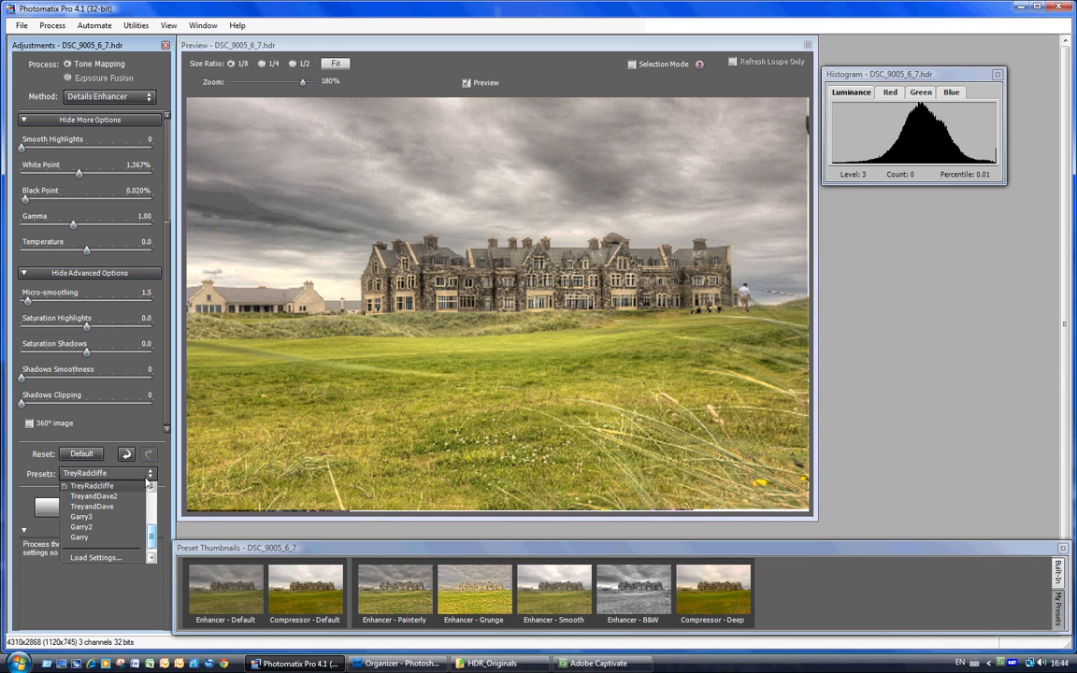
pyautogui.click(90, 538)
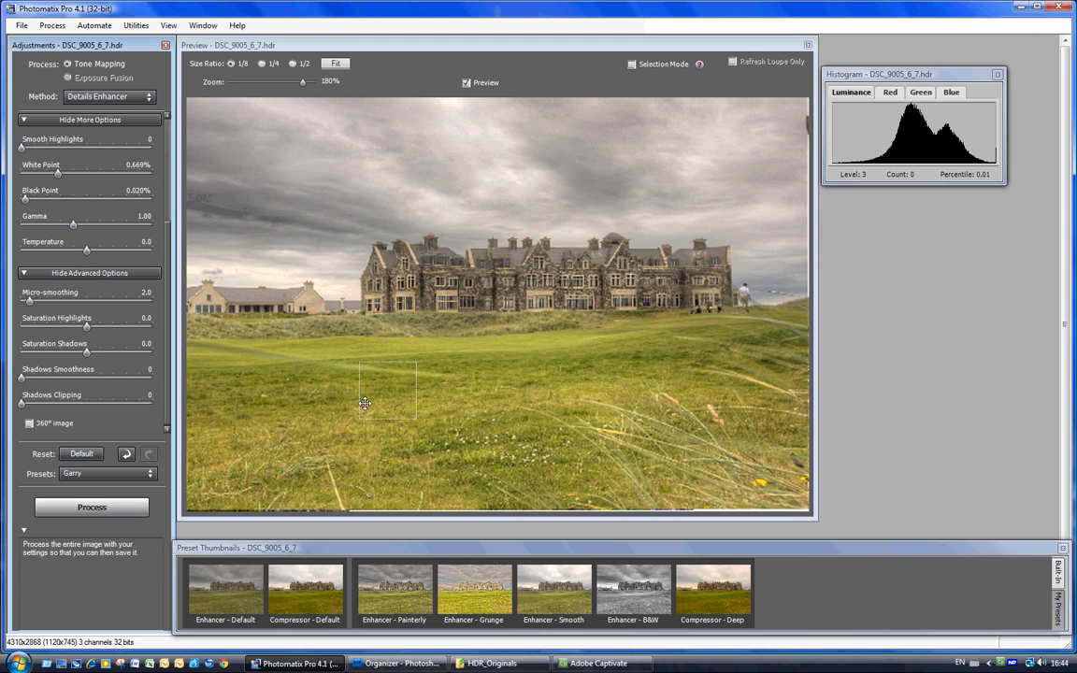
pyautogui.click(148, 475)
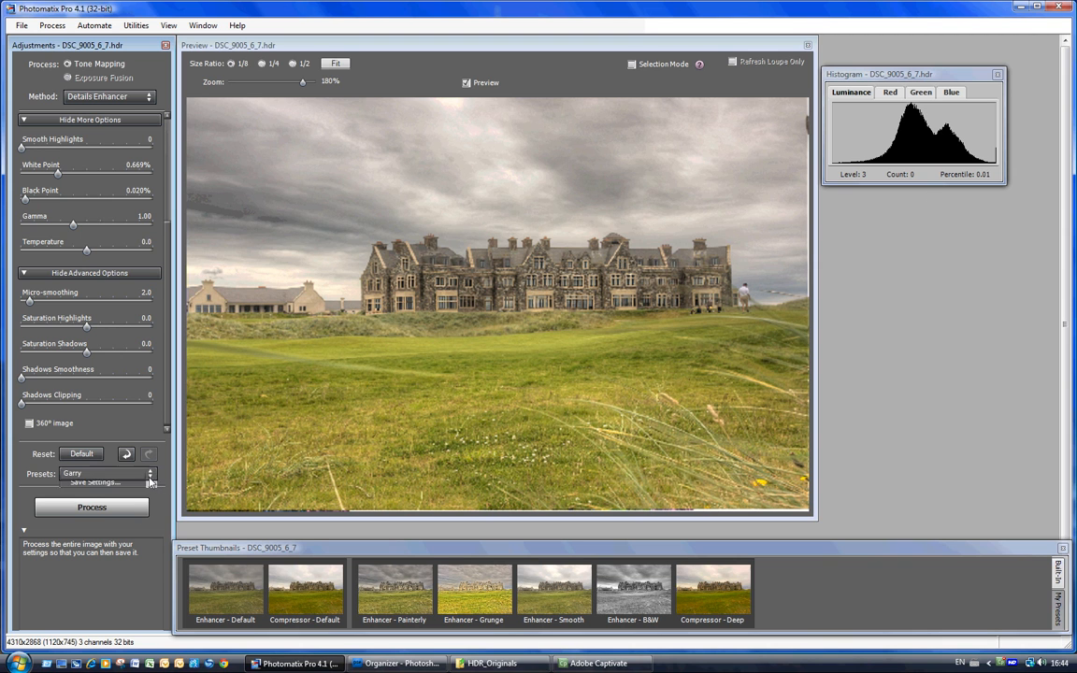
pyautogui.click(151, 488)
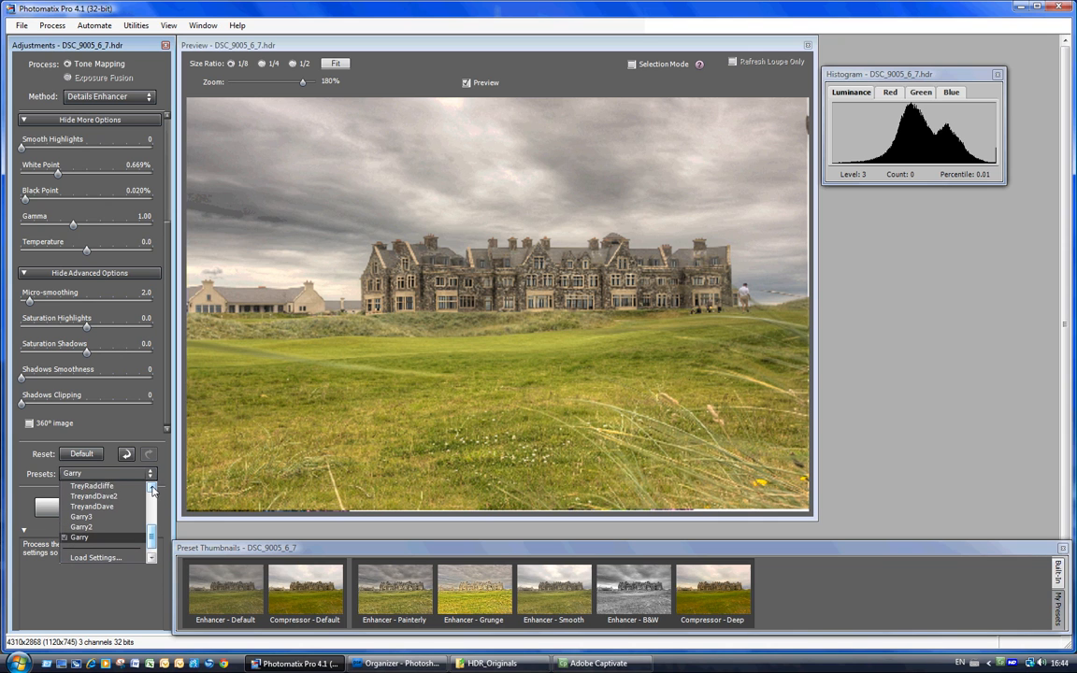
pyautogui.click(153, 488)
pyautogui.click(152, 490)
pyautogui.click(152, 490)
pyautogui.click(152, 489)
pyautogui.click(152, 490)
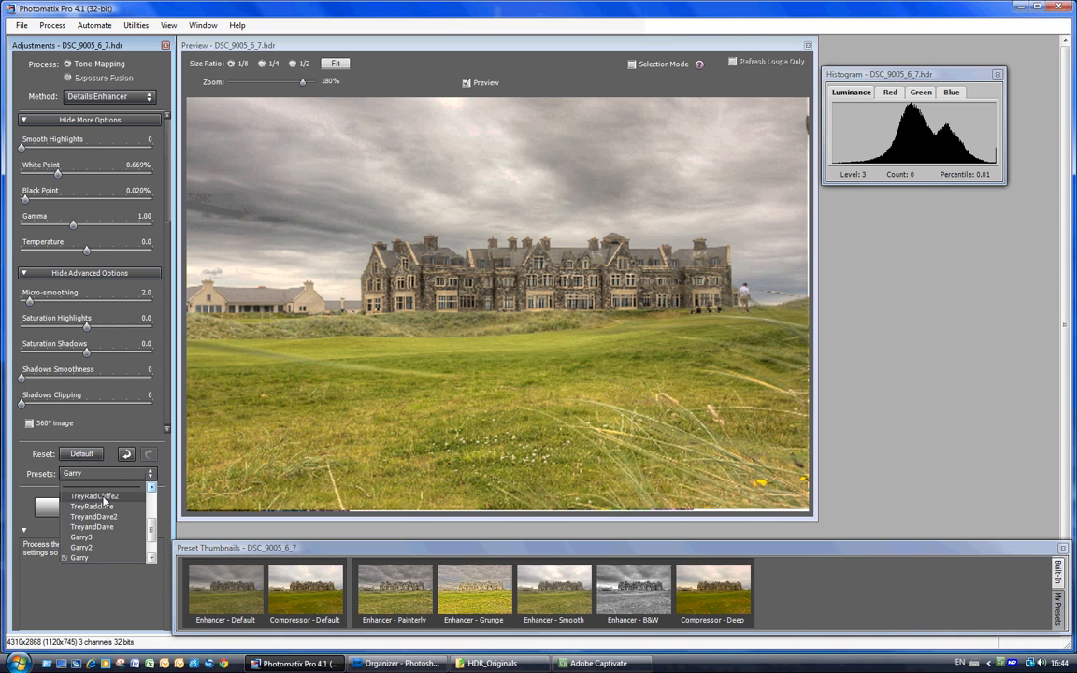
pyautogui.click(83, 537)
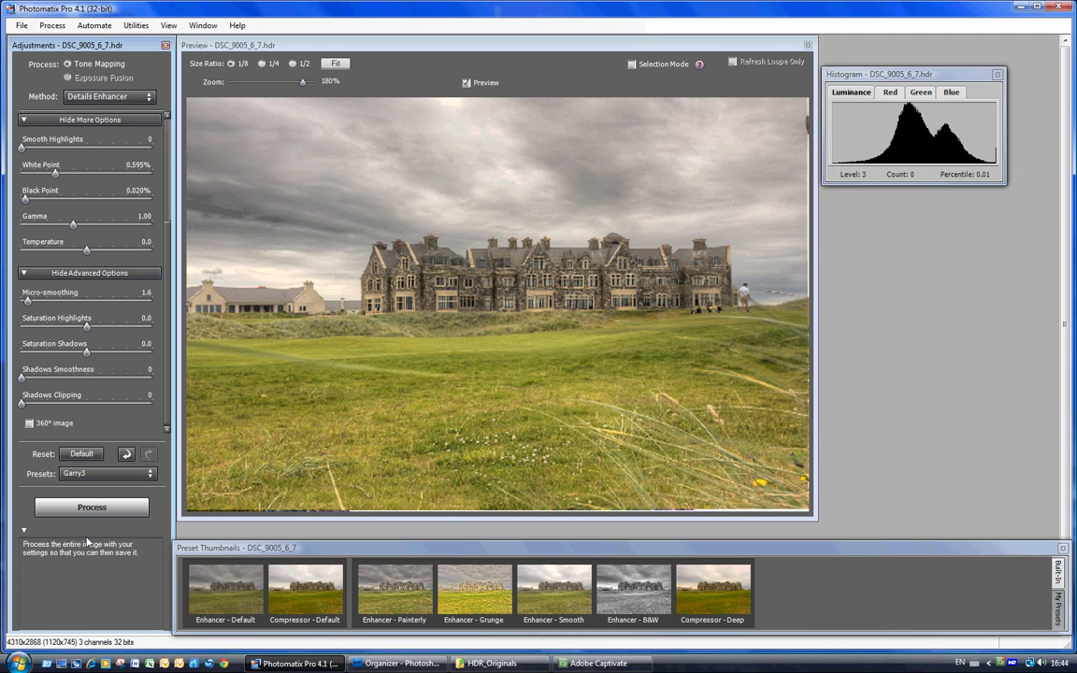
pyautogui.click(152, 474)
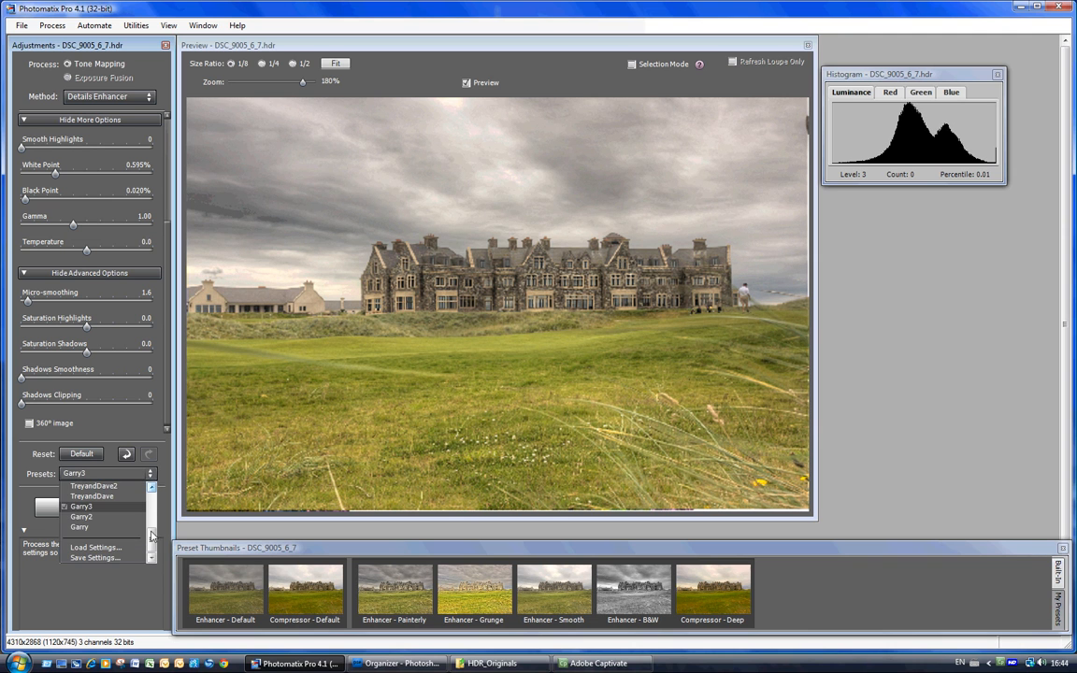
pyautogui.scroll(2, 151, 534)
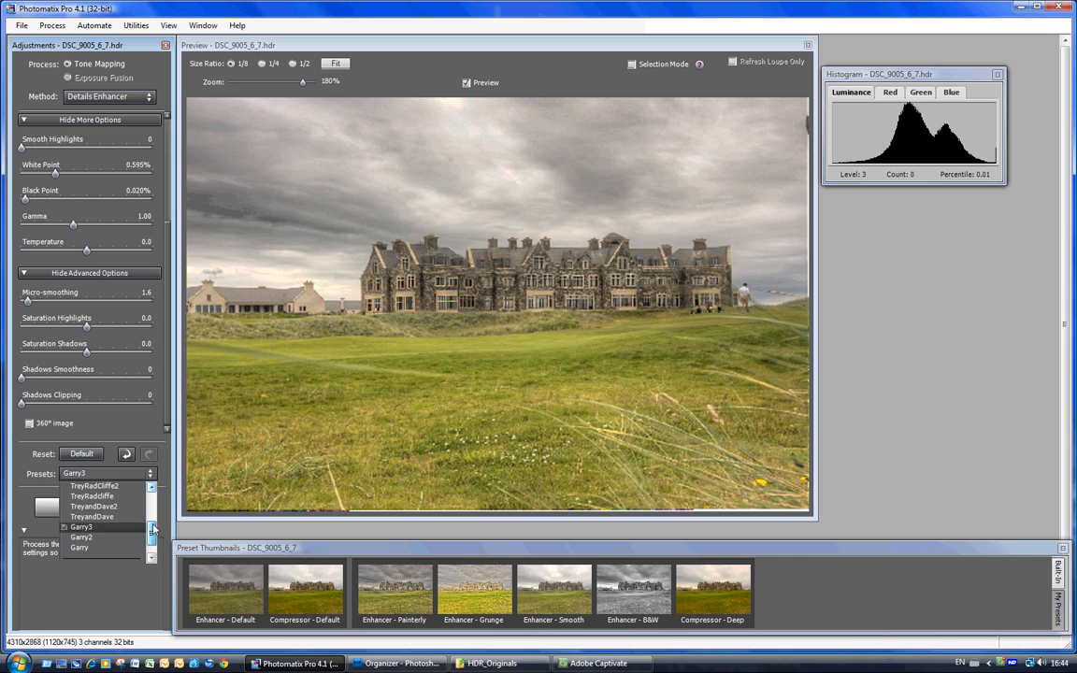
pyautogui.click(82, 538)
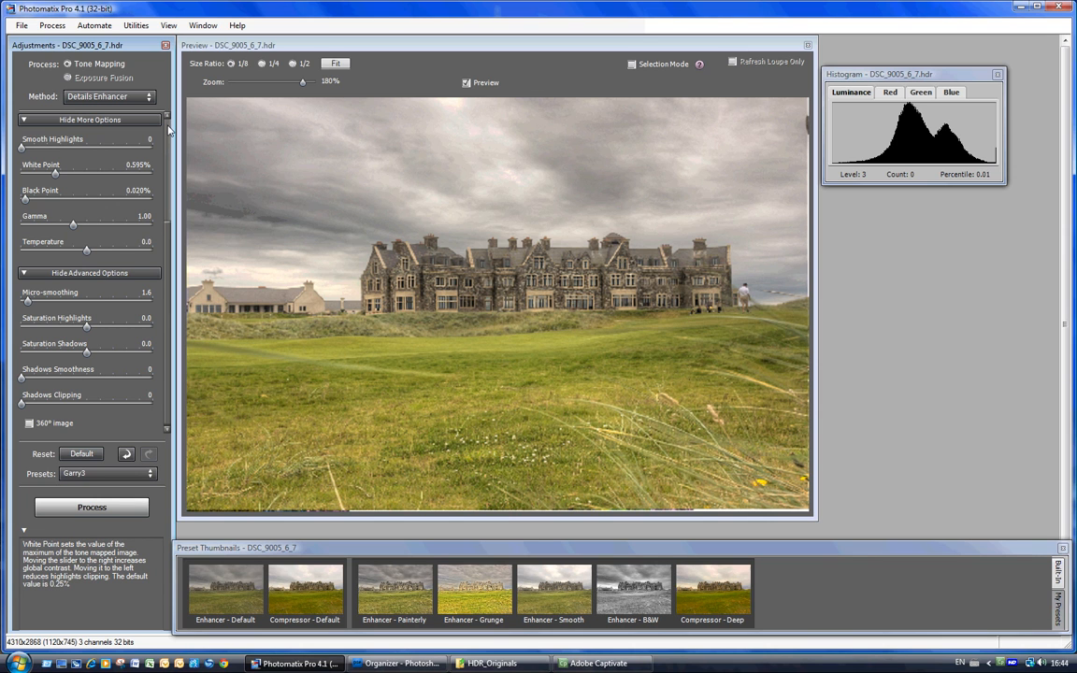
# Review the applied preset's tone mapping settings from Strength through Shadows Clipping
pyautogui.scroll(3, 160, 133)
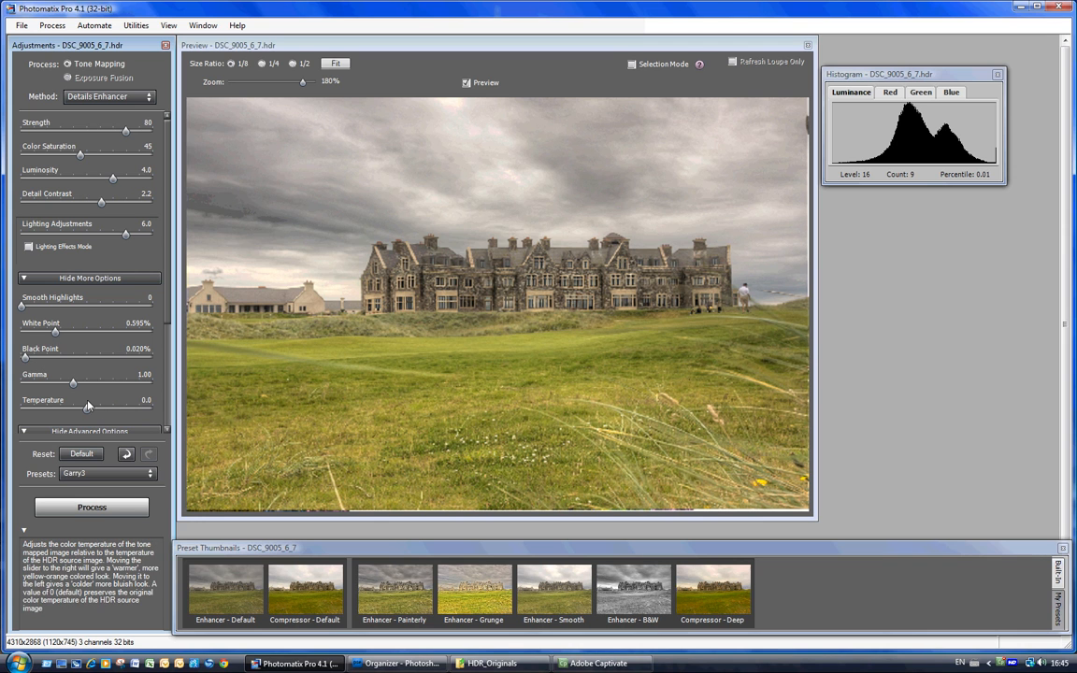
pyautogui.click(168, 429)
pyautogui.click(167, 429)
pyautogui.moveTo(167, 429); pyautogui.dragTo(168, 429)
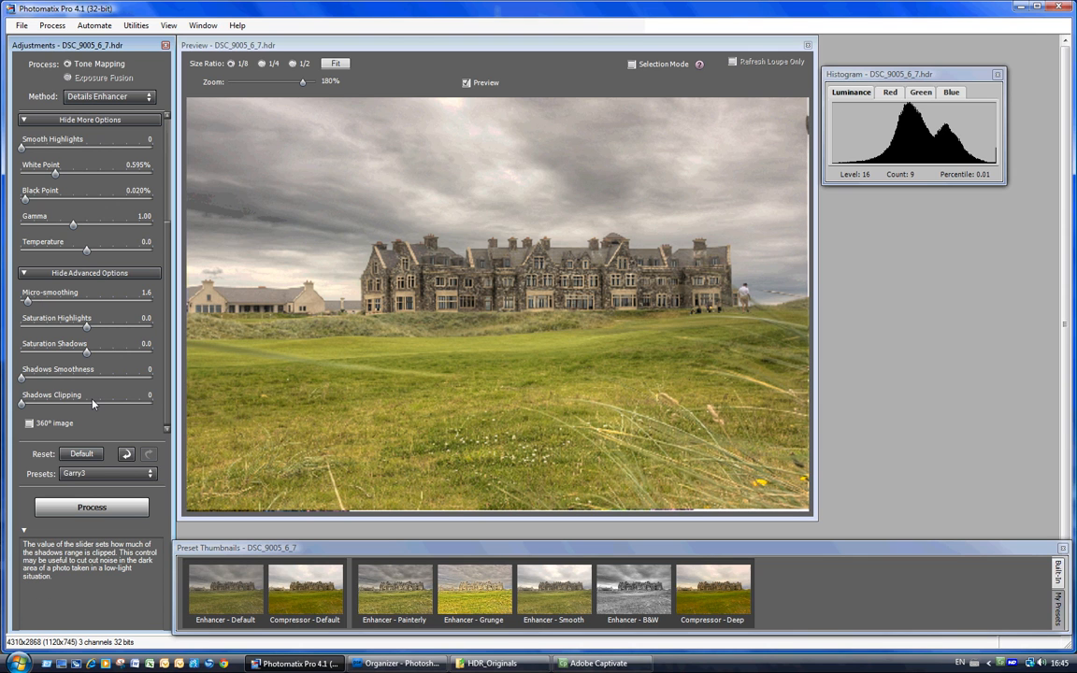
# Apply the saved TreyRadcliffe preset and process the full image with it
pyautogui.click(151, 474)
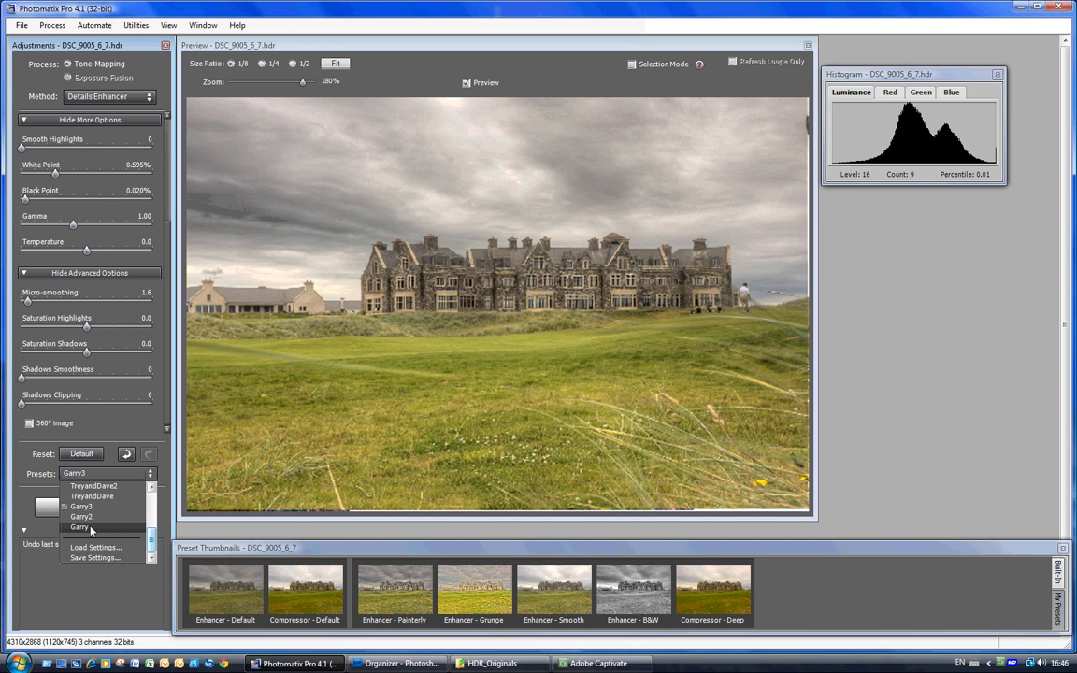
pyautogui.scroll(1, 150, 523)
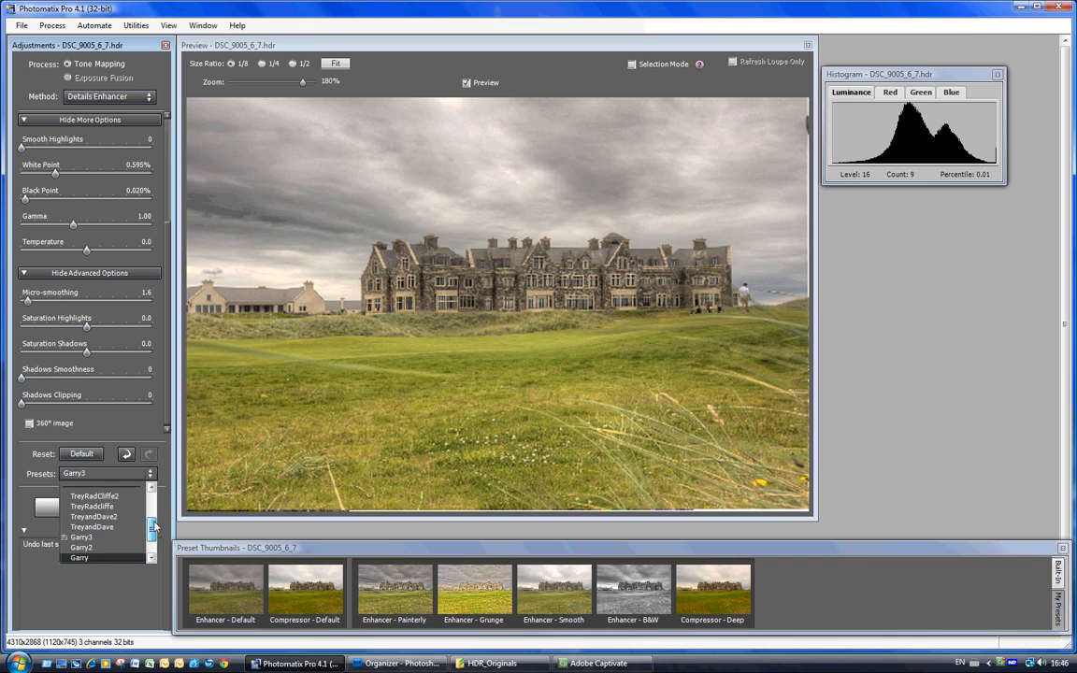
pyautogui.click(109, 507)
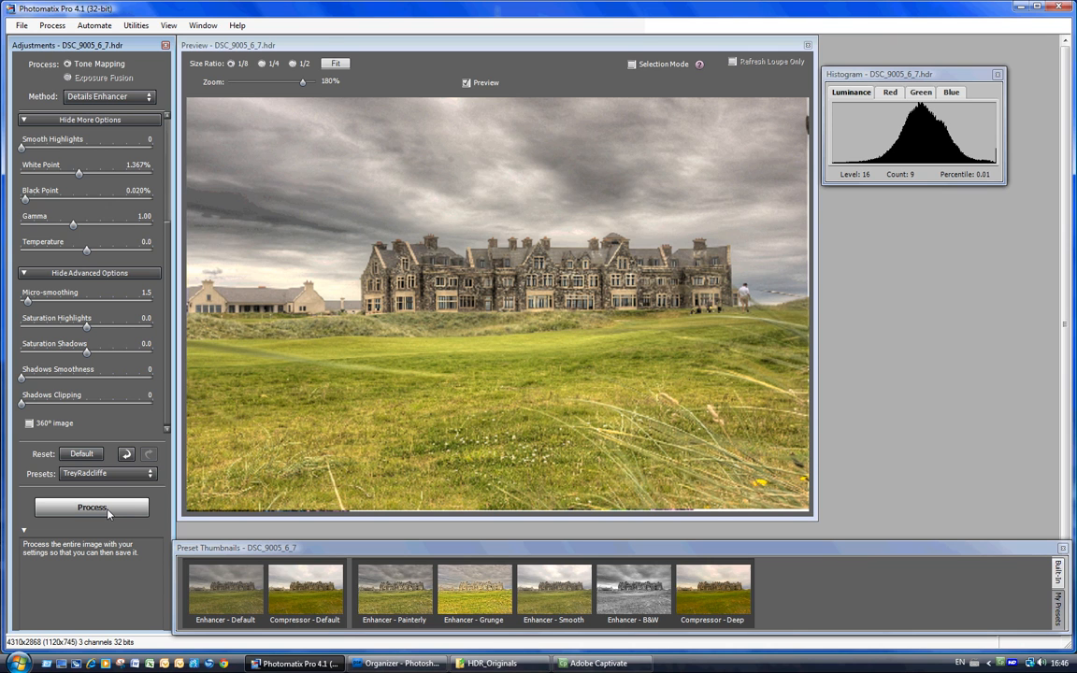
pyautogui.click(93, 508)
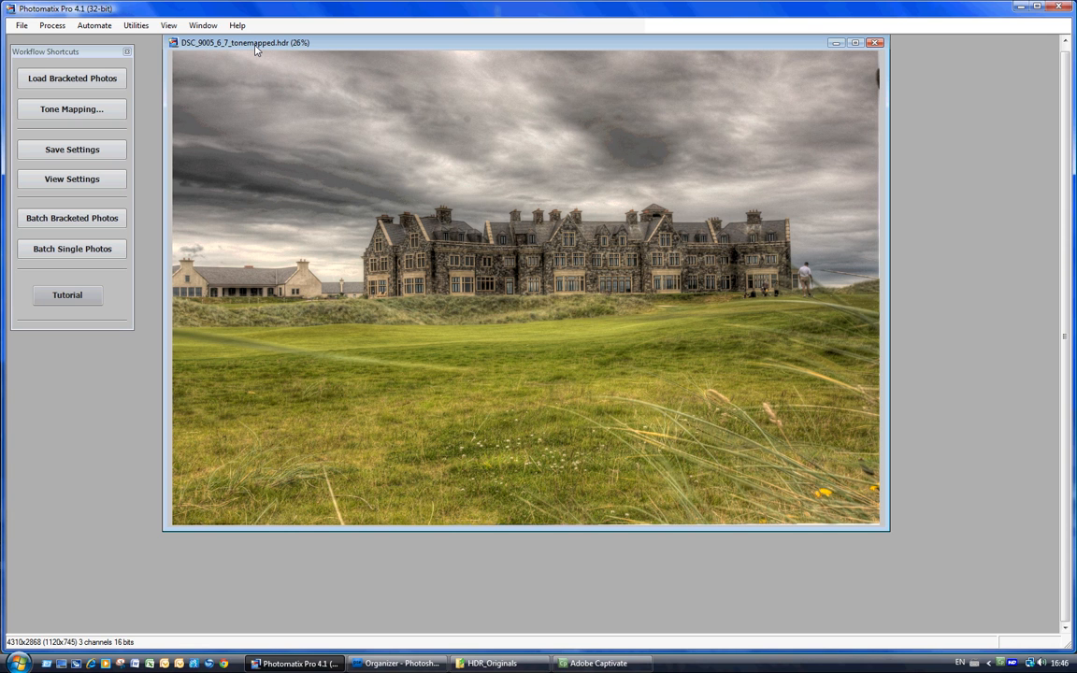
# Save the tone mapped image as the JPEG DSC_9005_6_7_tonemapped.jpg in the WorkInProgress folder, with opening in Photoshop Elements 7.0 enabled
pyautogui.click(22, 26)
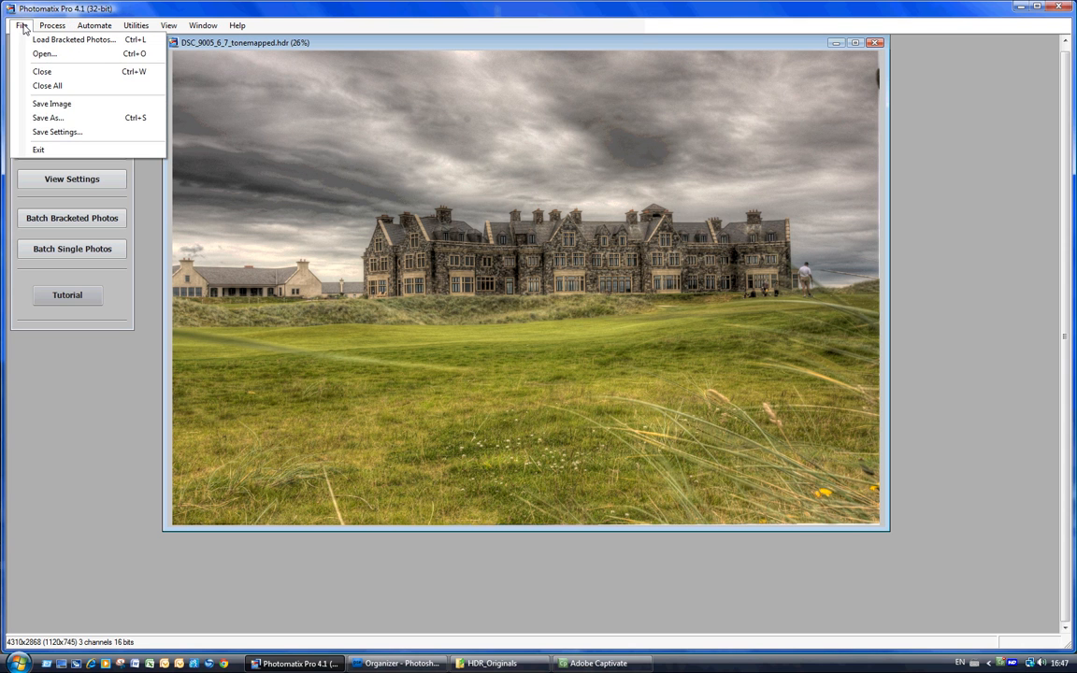
pyautogui.click(48, 118)
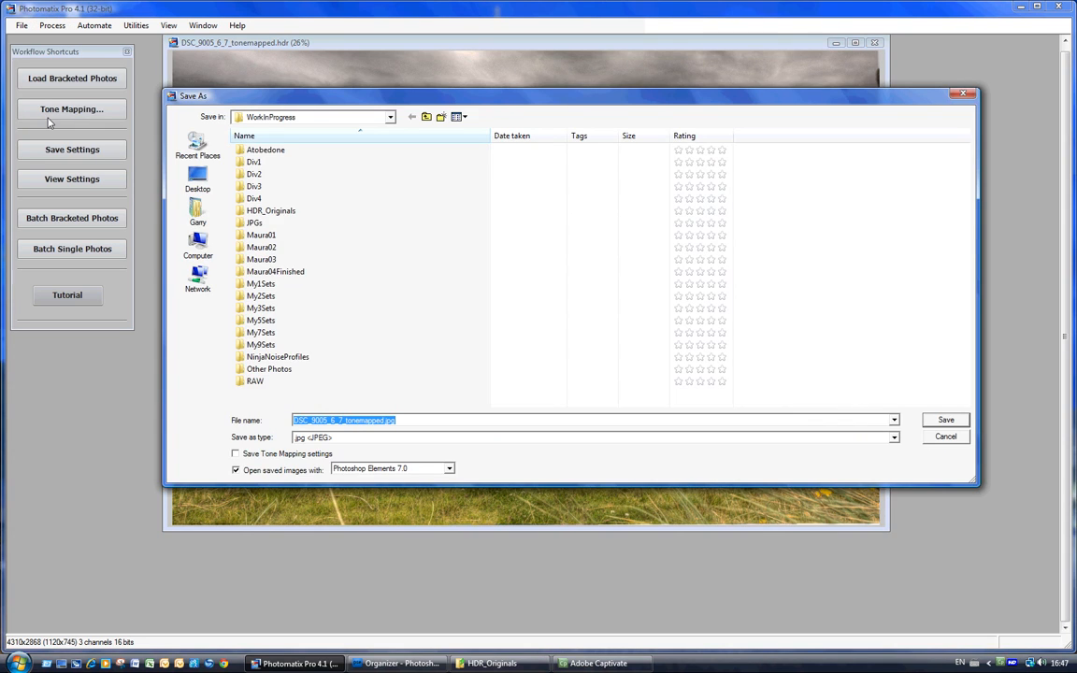
pyautogui.moveTo(267, 99); pyautogui.dragTo(154, 110)
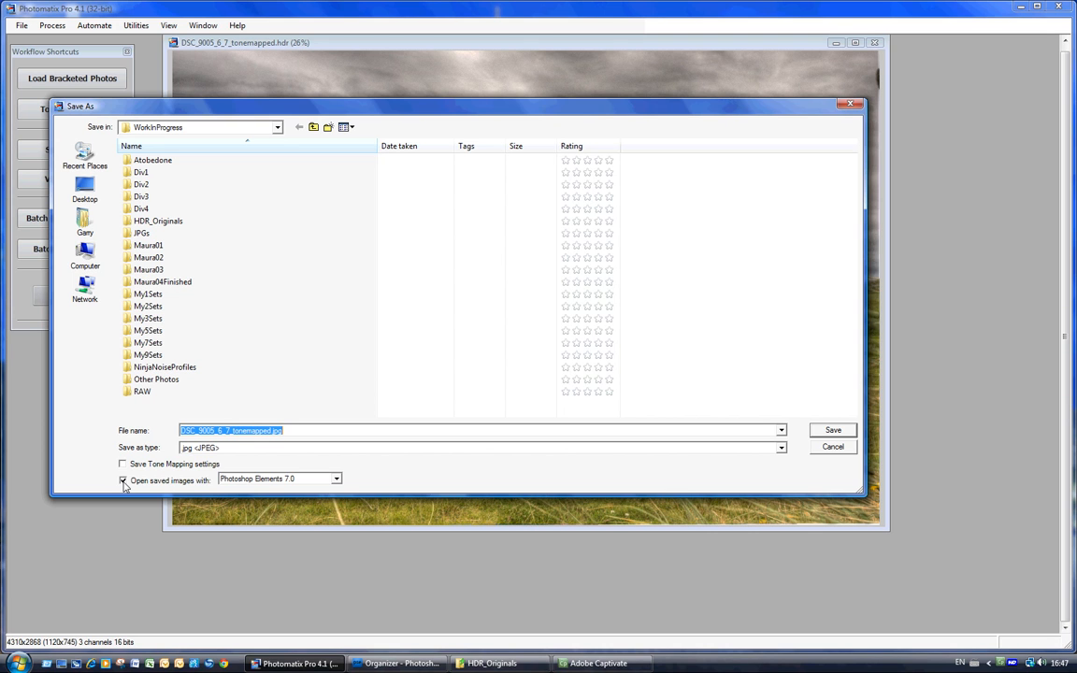
pyautogui.click(336, 480)
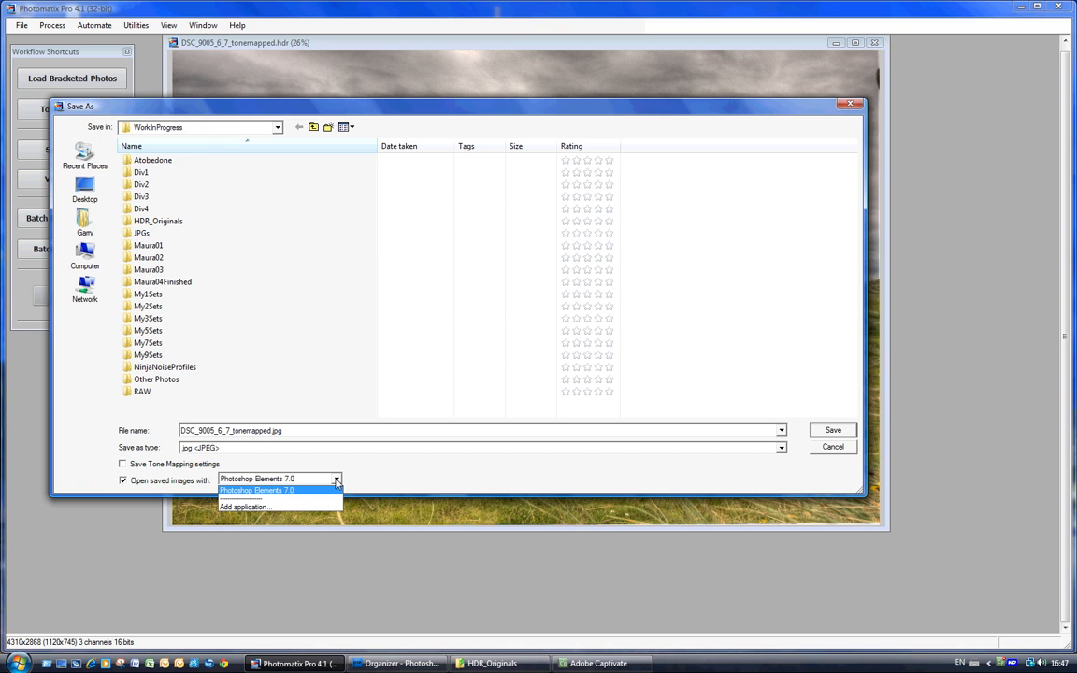
pyautogui.click(335, 482)
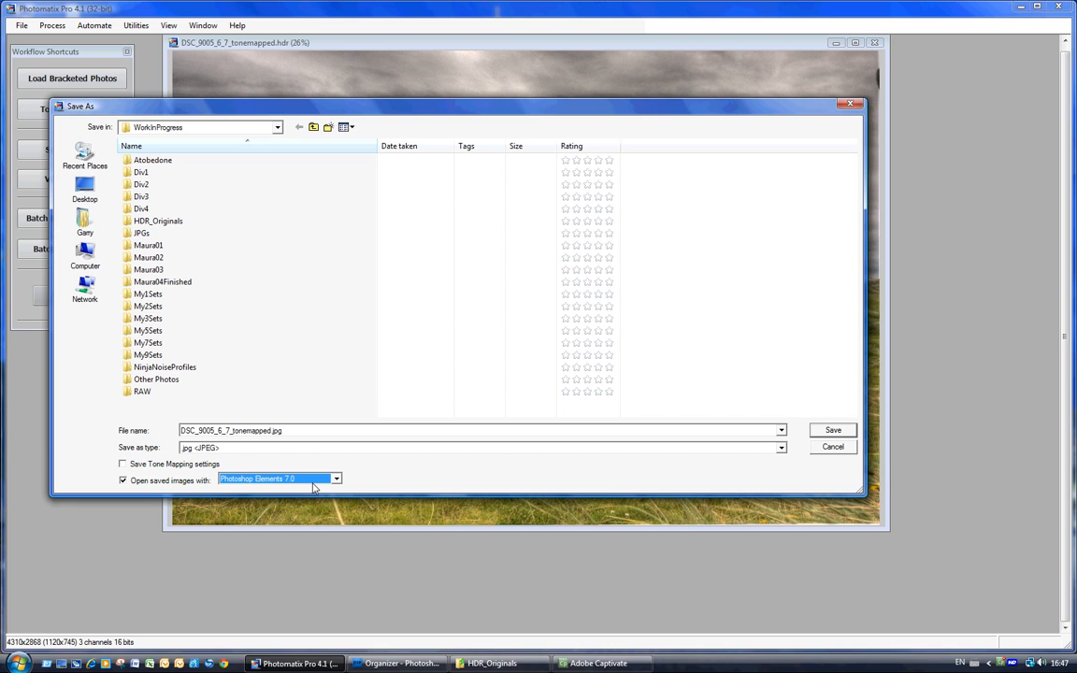
pyautogui.click(833, 432)
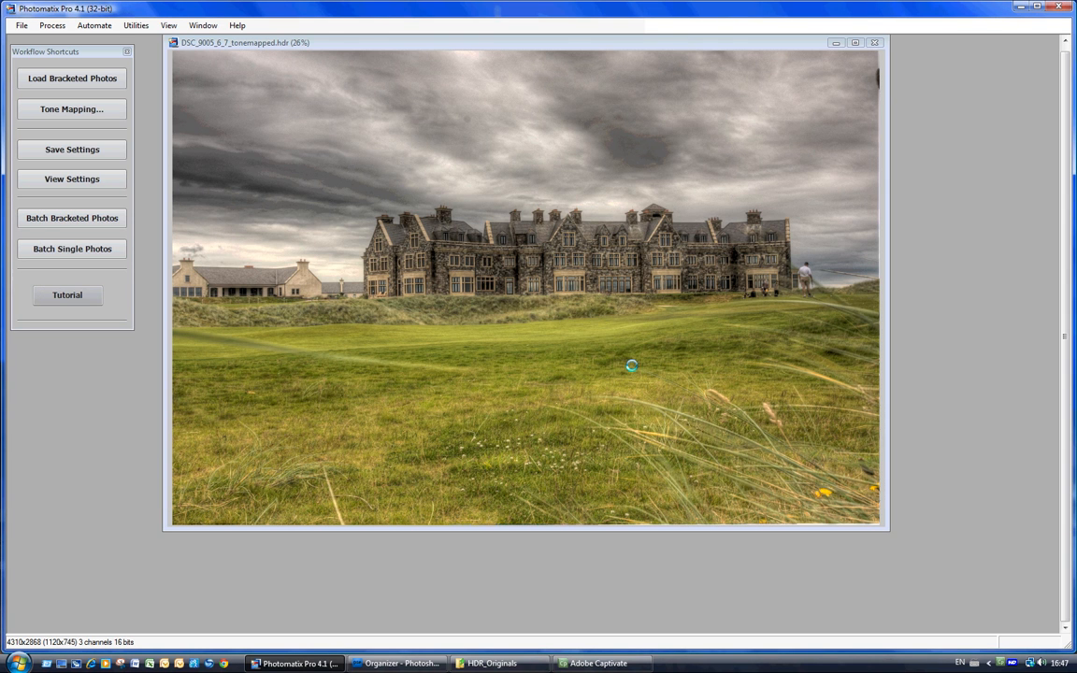